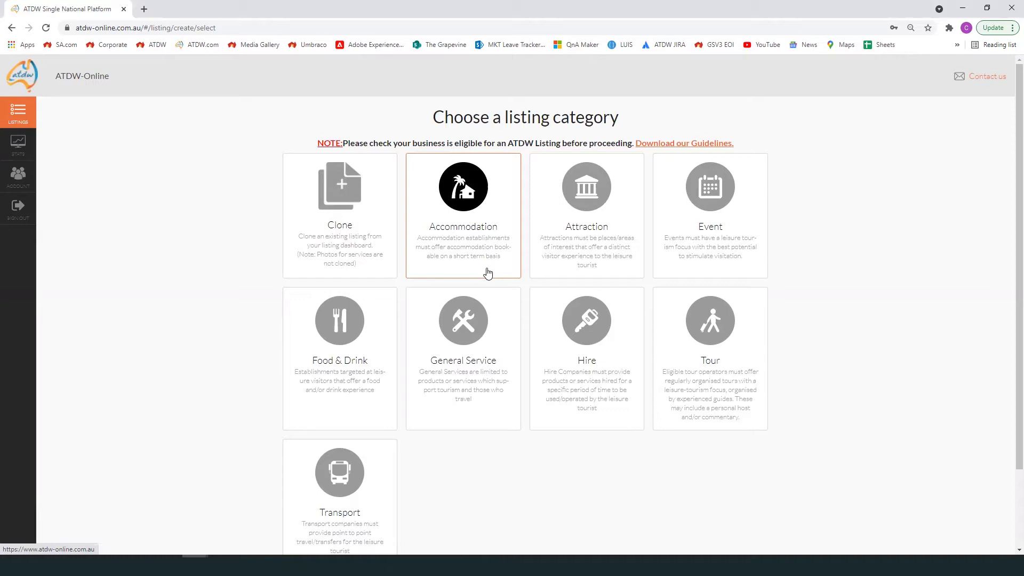
Step: Create a listing in the Accommodation category and enter Accommodation Name as the property's name
left_click(488, 273)
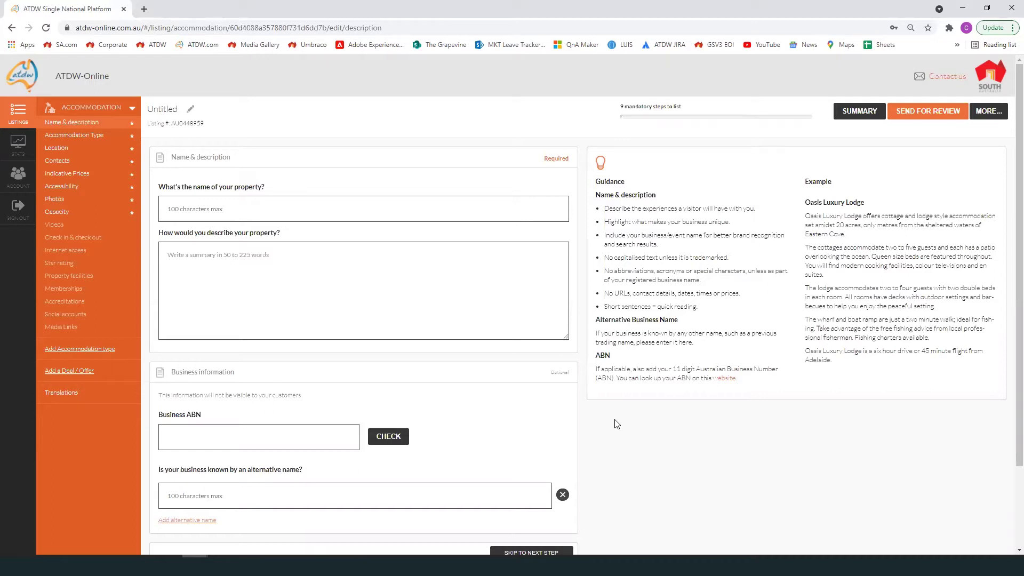
left_click(206, 211)
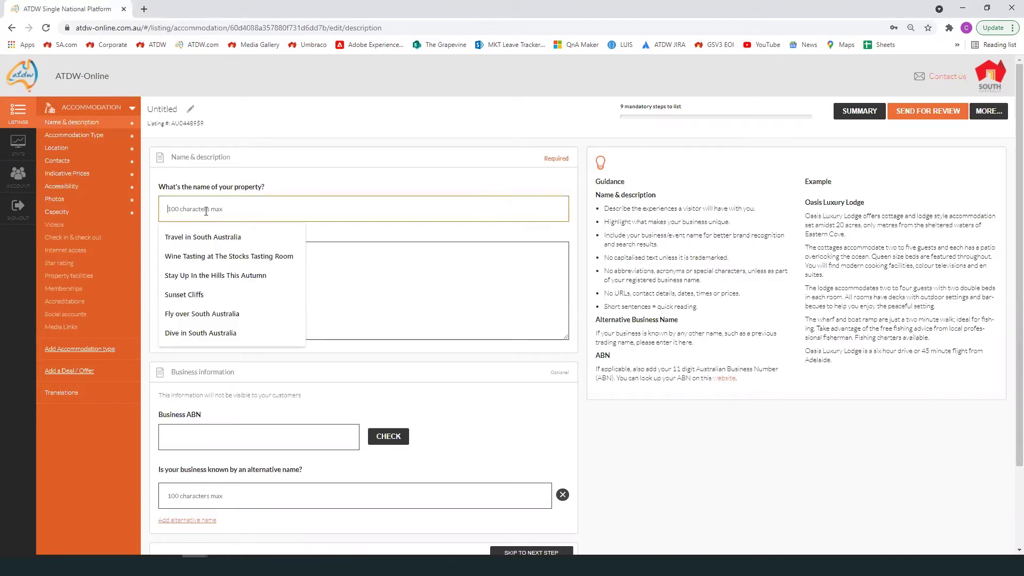
type("Ac")
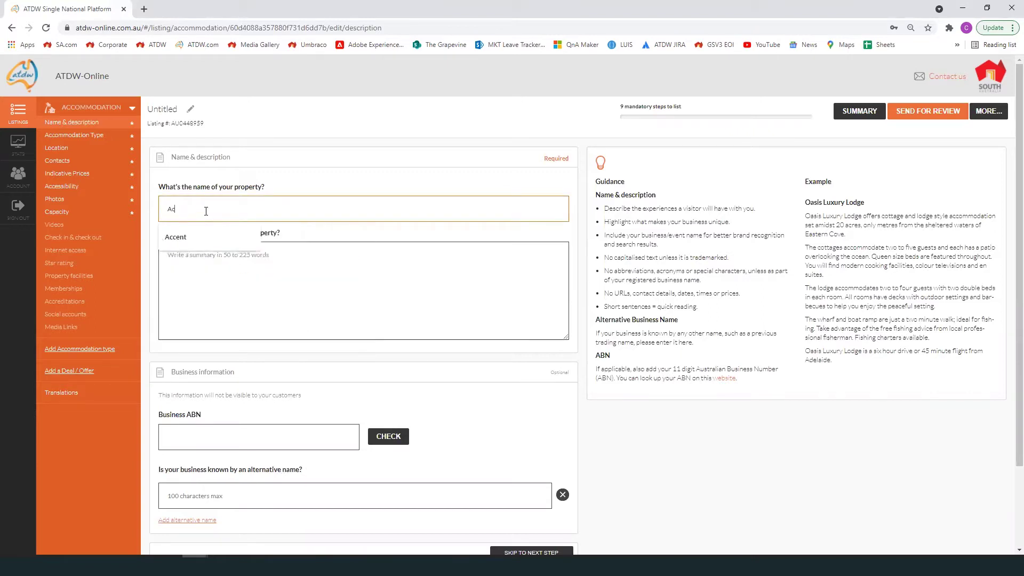
type("commodati")
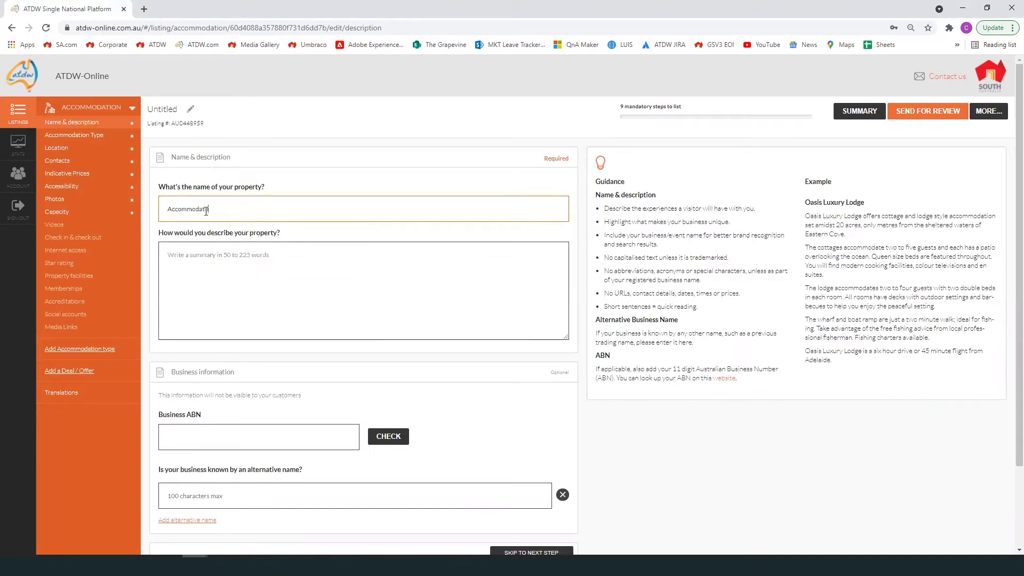
type("on Name")
Step: Fill the property description with a paragraph of Lorem ipsum placeholder text and continue to the accommodation type
left_click(204, 268)
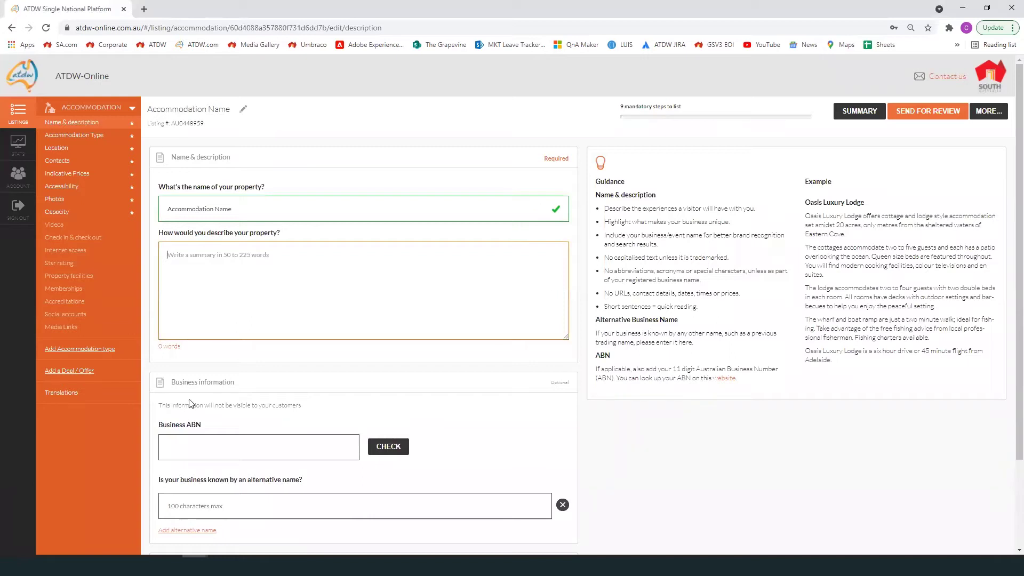
type("Lorem ipsum dolor sit amet, consectetur adipiscing elit, sed do eiusmod tempor incididunt ut labore et dolore magna aliqua. Ut enim ad minim veniam, quis nostrud exercitation ullamco laboris nisi ut aliquip ex ea commodo consequat. Duis aute irure dolor in reprehenderit in voluptate velit esse cillum dolore eu fugiat nulla pariatur.")
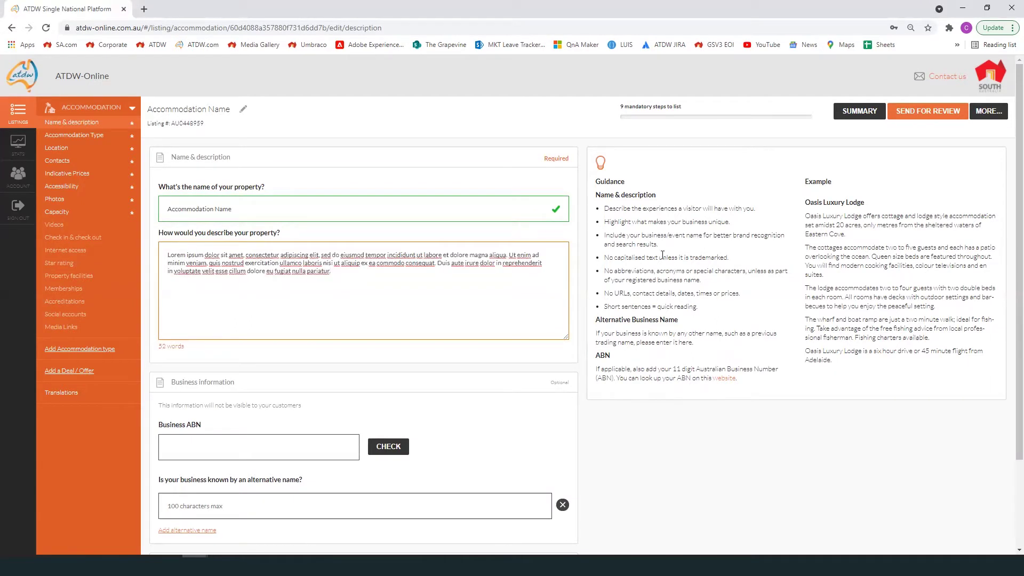
left_click(662, 255)
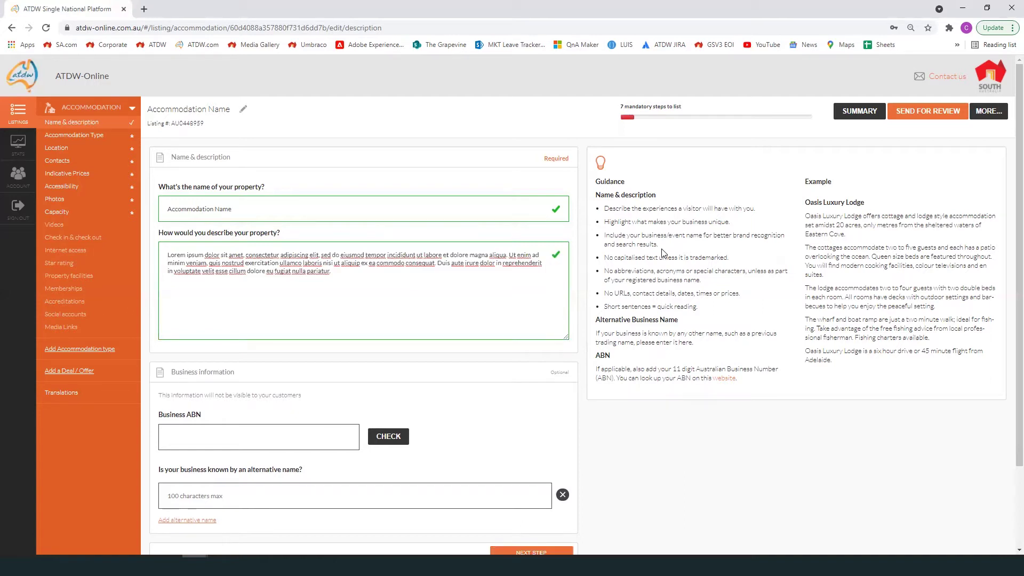
scroll(659, 353, "down", 1)
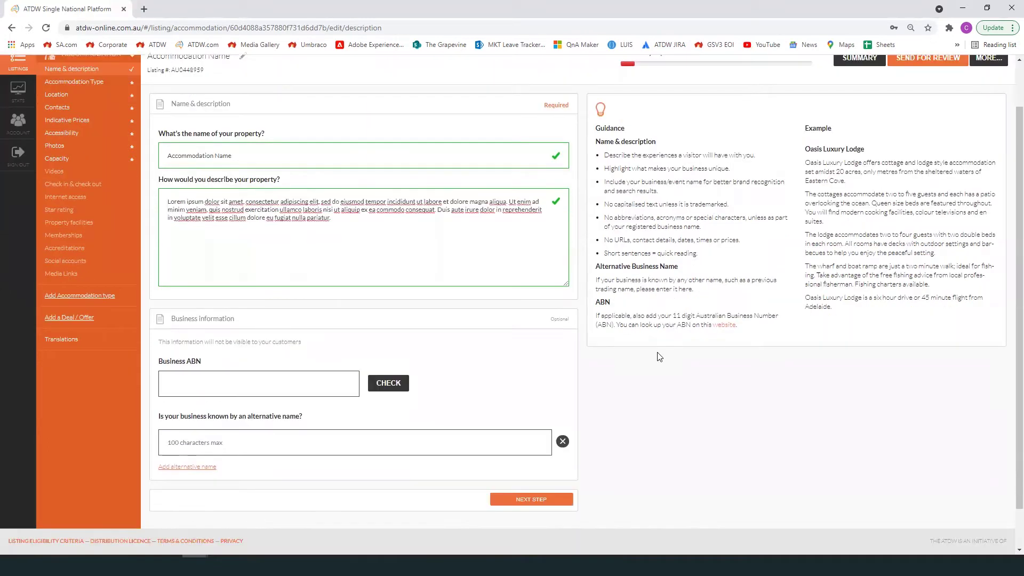
left_click(561, 502)
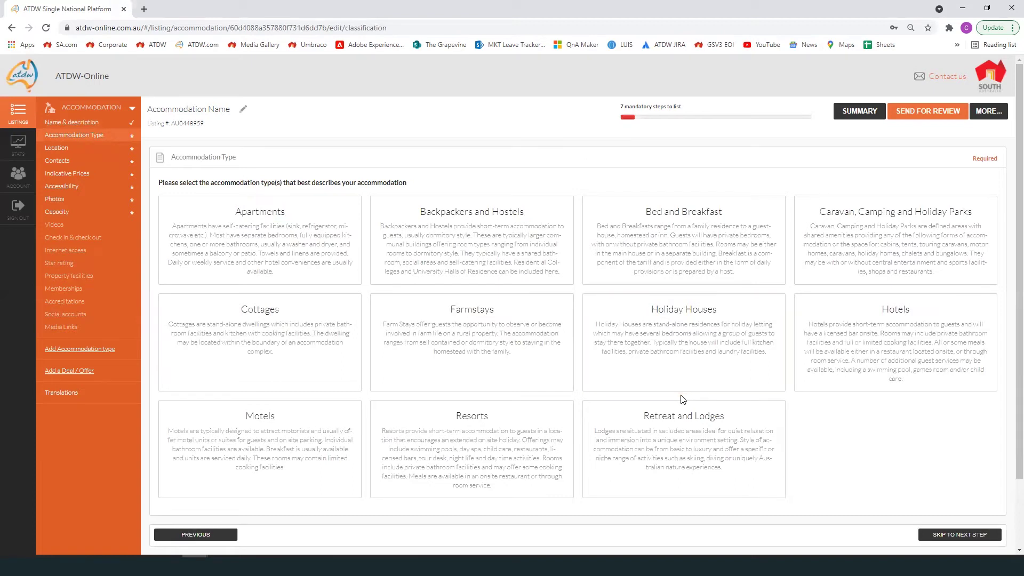
Step: Classify the property as Caravan, Camping and Holiday Parks and complete its location with the organisation address
left_click(837, 248)
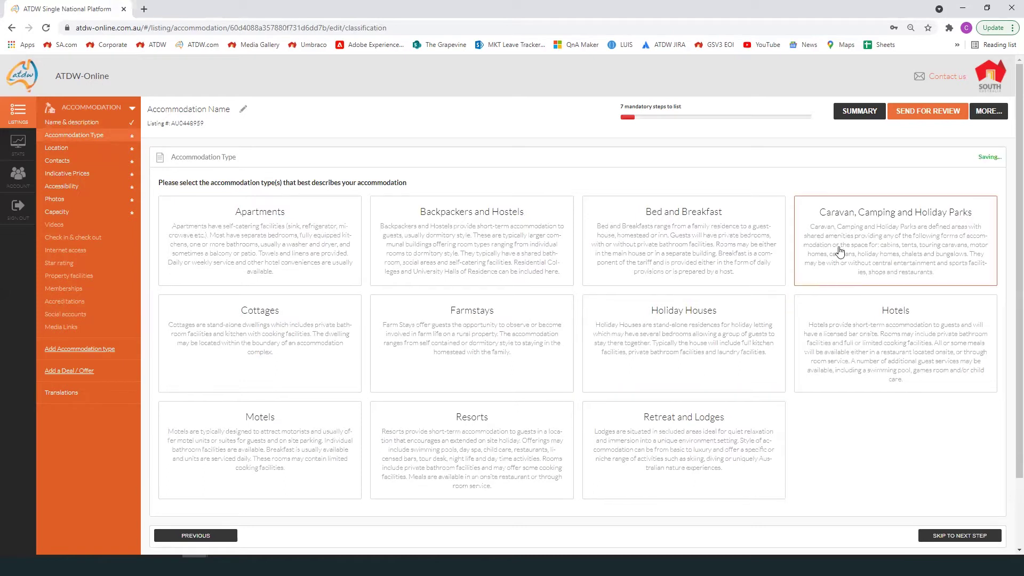
left_click(950, 536)
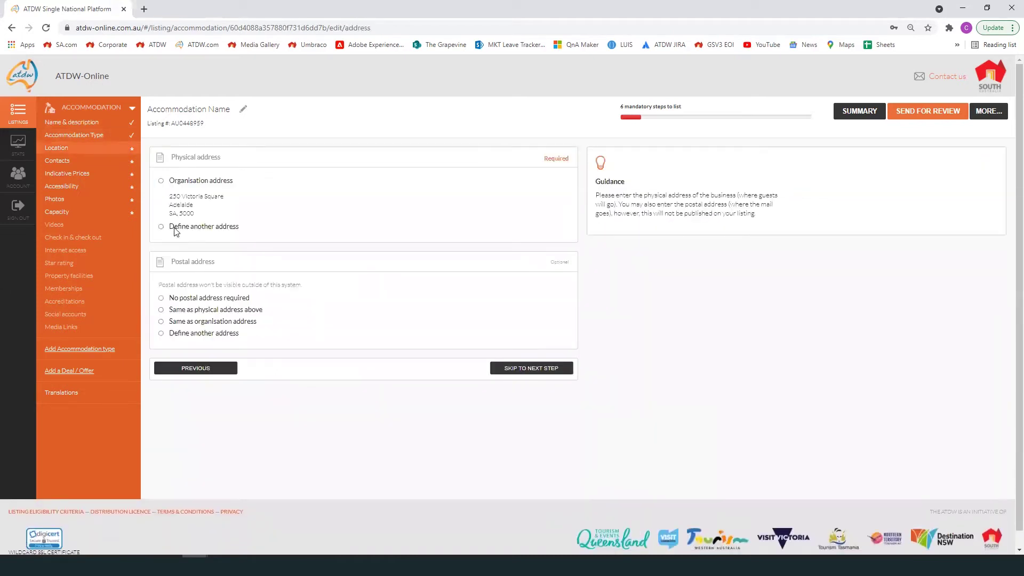
left_click(176, 231)
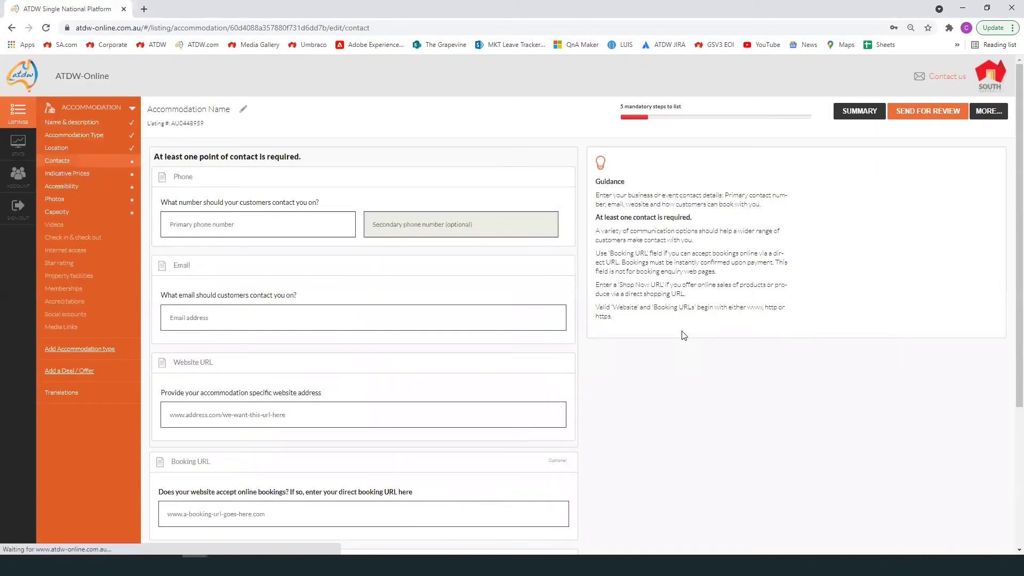
Step: Enter the primary contact phone number and the customer contact email, and continue to indicative prices
left_click(263, 228)
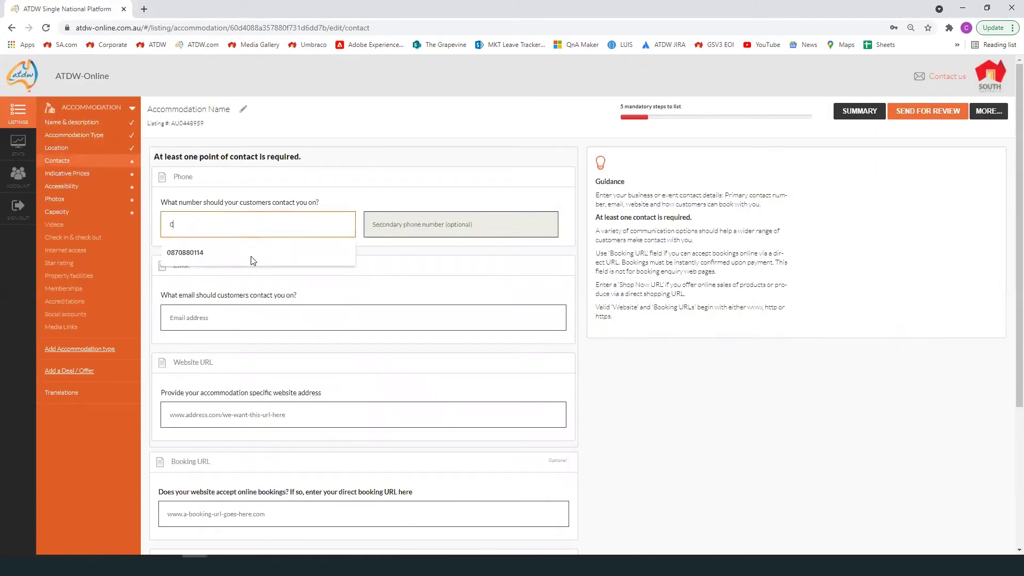
left_click(252, 260)
left_click(228, 322)
left_click(227, 346)
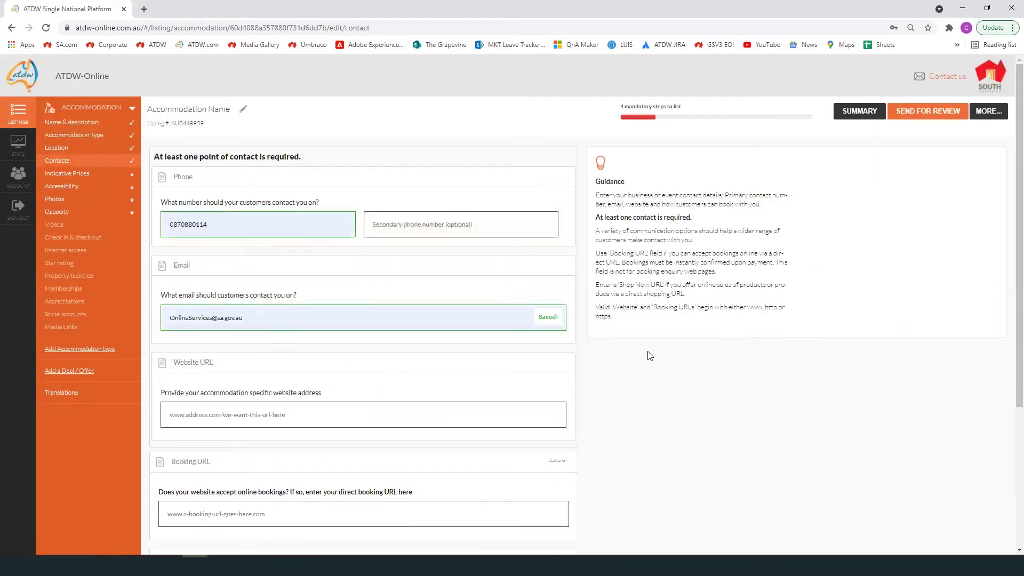
scroll(622, 367, "down", 4)
left_click(543, 456)
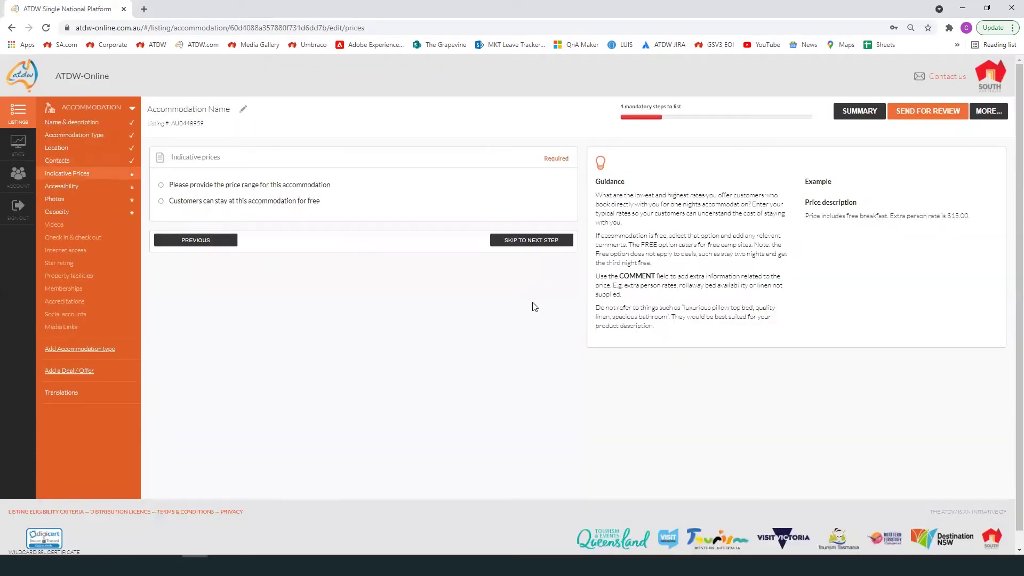
Step: Provide a price range for the accommodation from $300 to $450
left_click(238, 186)
left_click(224, 224)
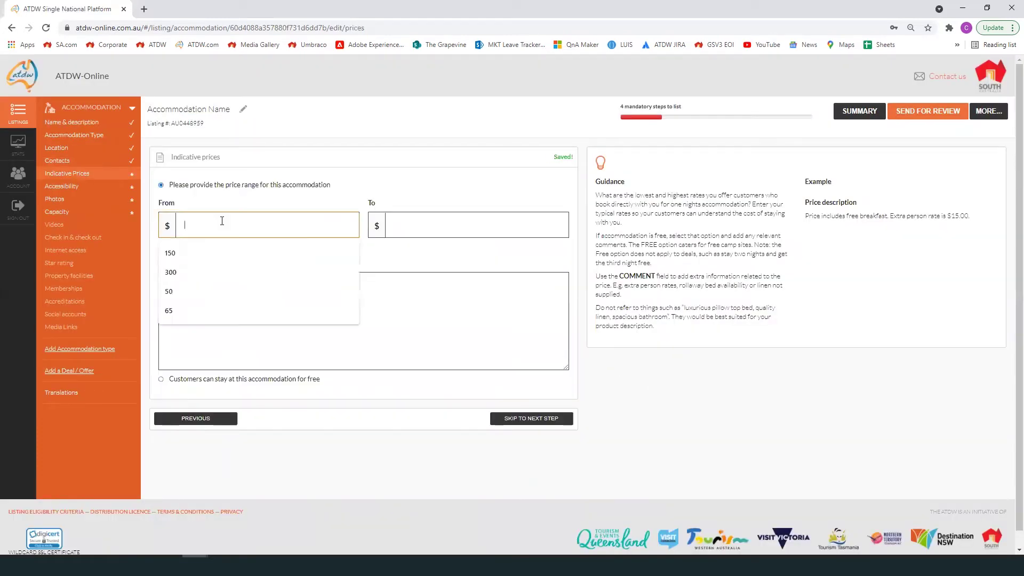
left_click(438, 228)
type("450")
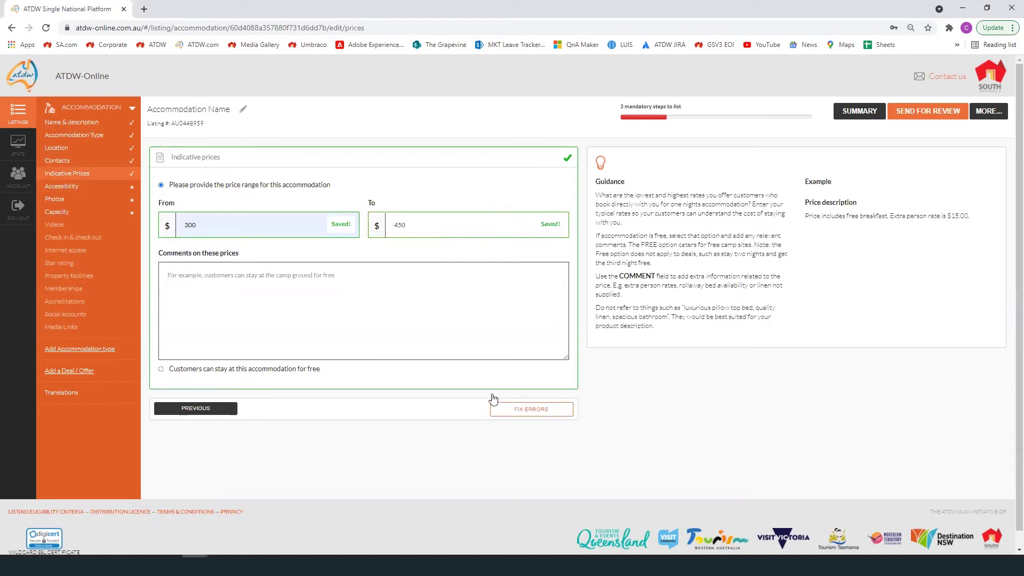
Step: Add a one-sentence Lorem ipsum comment on the prices, ending with "dolore magna aliqua.", and continue to accessibility
left_click(293, 278)
type("Lorem ipsum dolor sit amet, consectetur adipiscing elit, sed do eiusmod tempor incididunt ut labore et dolore magna aliqua. Ut enim ad minim veniam, quis nostrud exercitation ullamco laboris nisi ut aliquip ex ea commodo consequat. Duis aute irure dolor in reprehenderit in voluptate velit esse cillum dolore eu fugiat nulla pariatur.")
left_click_drag(332, 293, 510, 272)
left_click(532, 418)
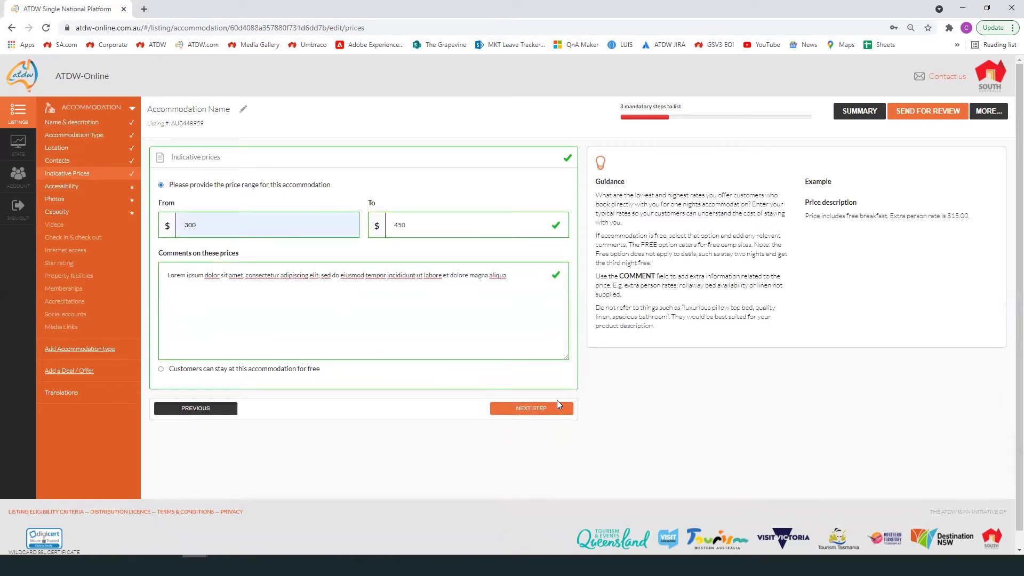
Step: Complete the accessibility details, marking Physical - Mobility with non-slip bathroom tiles and bathroom grab rails, and continue to photos
left_click(217, 198)
scroll(400, 259, "down", 3)
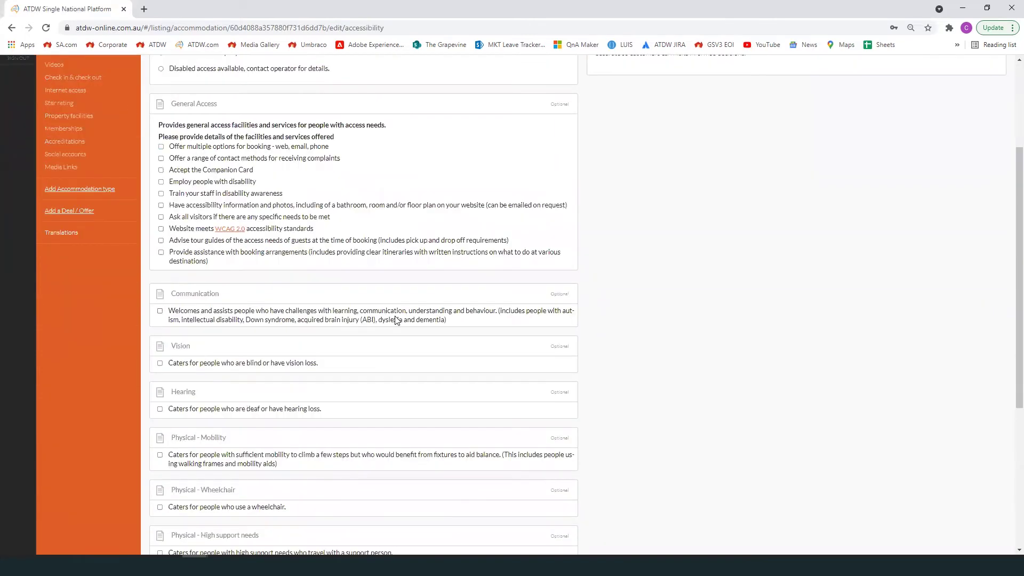
scroll(327, 251, "down", 5)
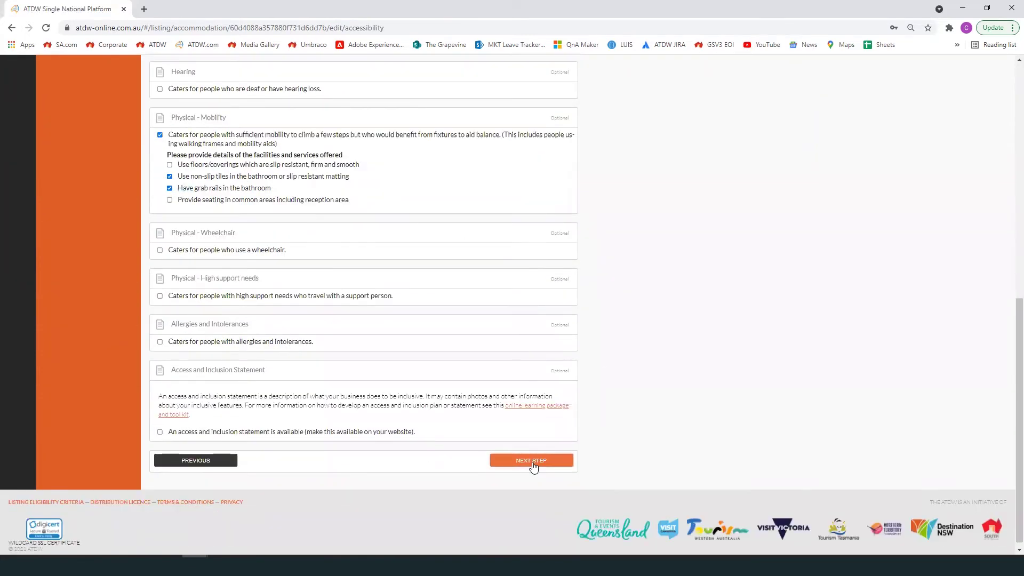
left_click(530, 462)
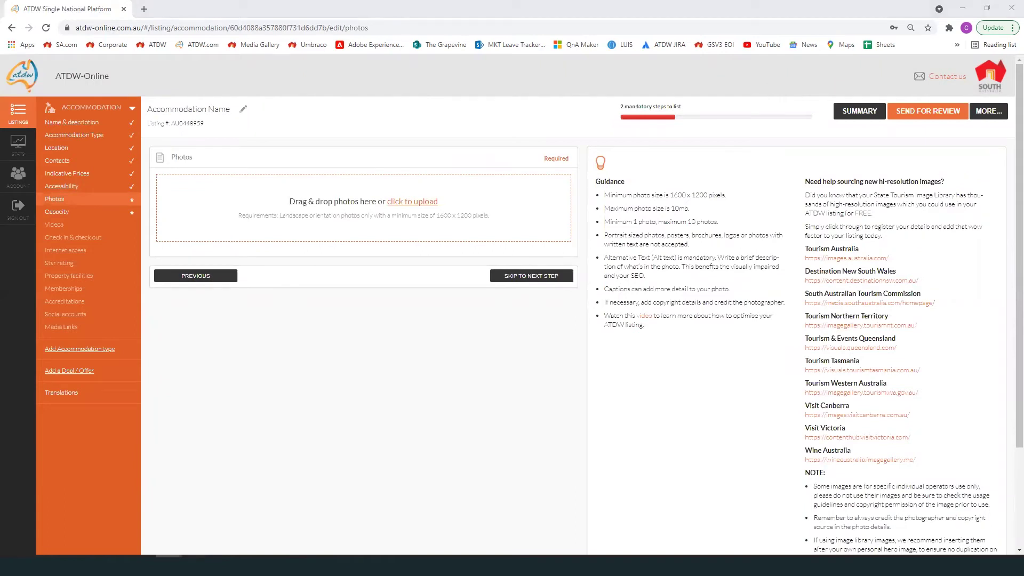
Step: Upload a property photo, fill its text fields with Lorem ipsum placeholder text, save it and continue to capacity
left_click_drag(118, 206, 316, 226)
left_click(412, 203)
type("Lorem ipsum dolor sit amet, consectetur adipiscing elit, sed do eiusmod tempor incididunt ut labore")
left_click(304, 203)
key("ctrl+v")
left_click(304, 245)
key("ctrl+v")
left_click(475, 245)
key("ctrl+v")
left_click(534, 270)
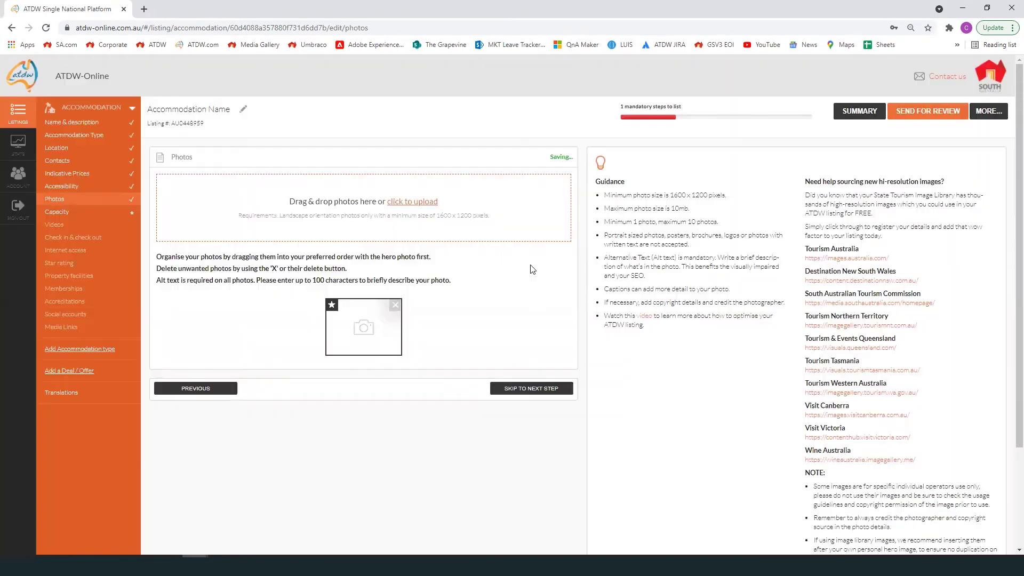
left_click(531, 388)
Step: Set the total capacity to 25 rooms and 120 guests, and continue to videos
left_click(246, 225)
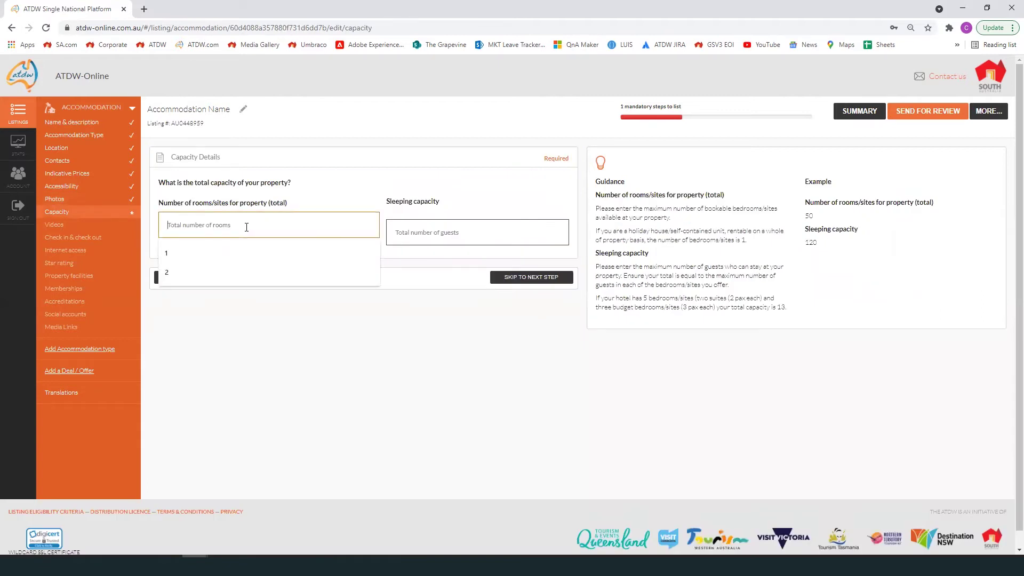
type("25")
left_click(426, 236)
type("120")
left_click(526, 276)
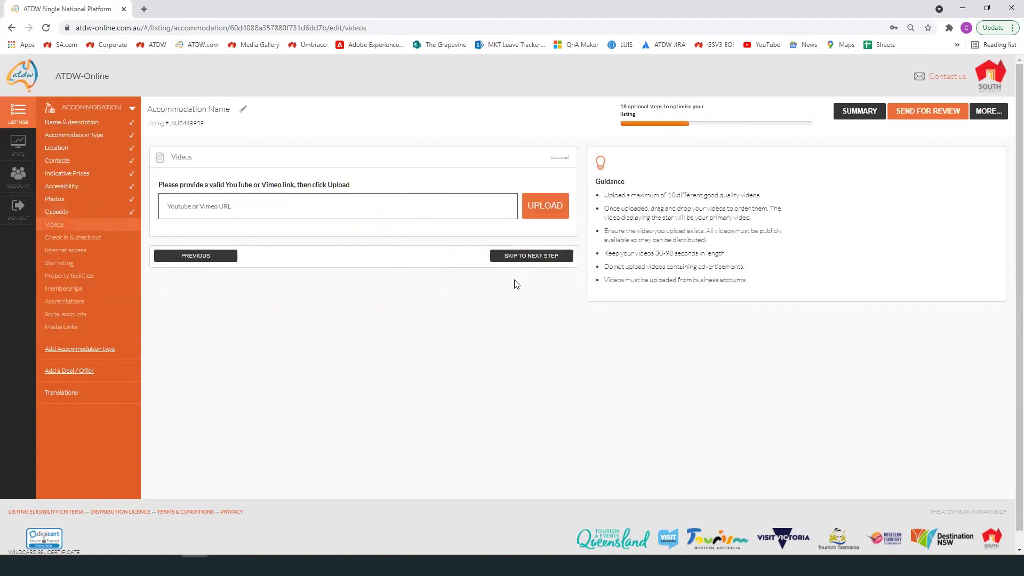
Step: Skip the videos section and set the check-in time to 14:30
left_click(531, 256)
left_click(253, 229)
type("14")
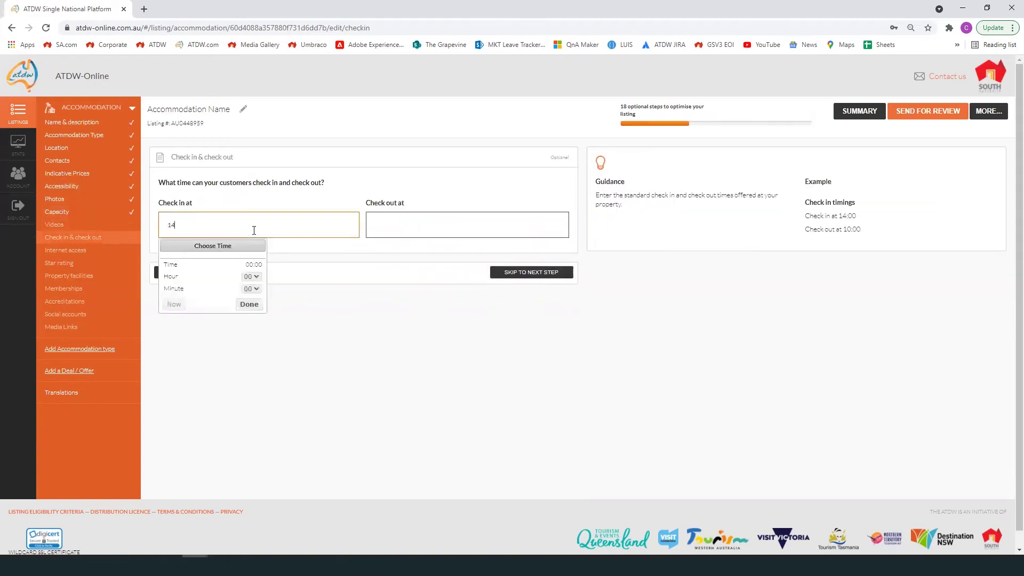
left_click(250, 276)
left_click(252, 381)
left_click(251, 288)
scroll(263, 432, "down", 3)
left_click(248, 447)
Step: Set the check-out time to 10:00 and continue to internet access
left_click(427, 225)
left_click(458, 276)
left_click(458, 374)
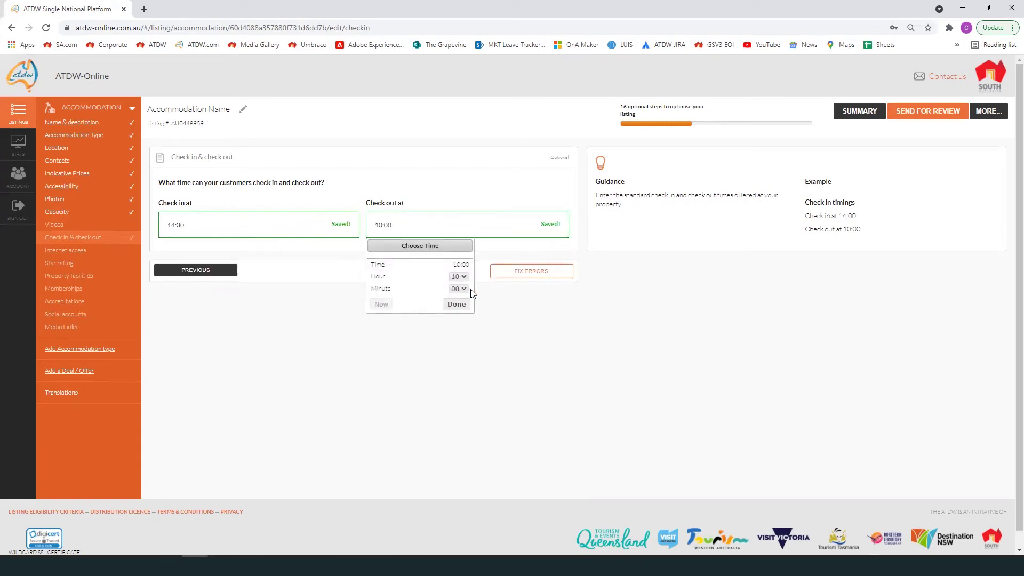
left_click(456, 304)
left_click(527, 272)
Step: Skip internet access and star rating, and select 24 Hour Reception and Automatic Teller Machine as property facilities
left_click(510, 235)
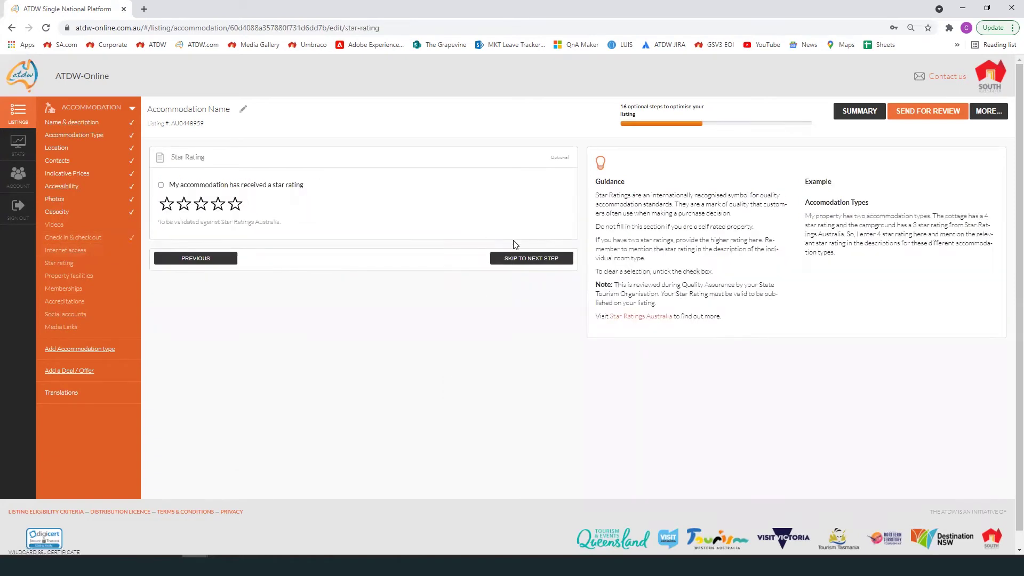
left_click(520, 260)
scroll(500, 301, "down", 1)
left_click(179, 241)
scroll(229, 295, "down", 2)
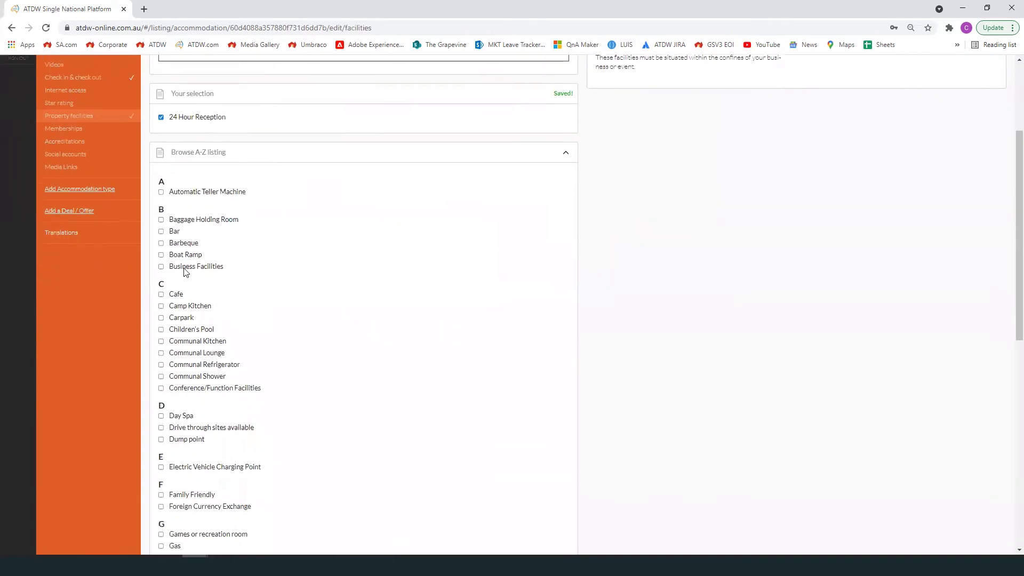
left_click(165, 191)
Step: Complete the Memberships section of the listing and continue to accreditations
scroll(177, 242, "down", 1)
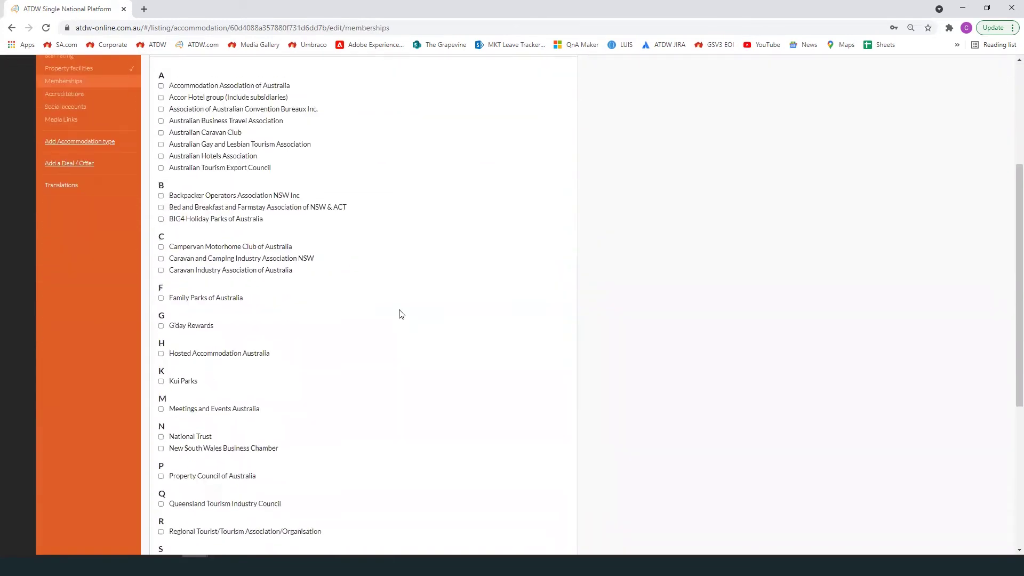
scroll(394, 311, "down", 3)
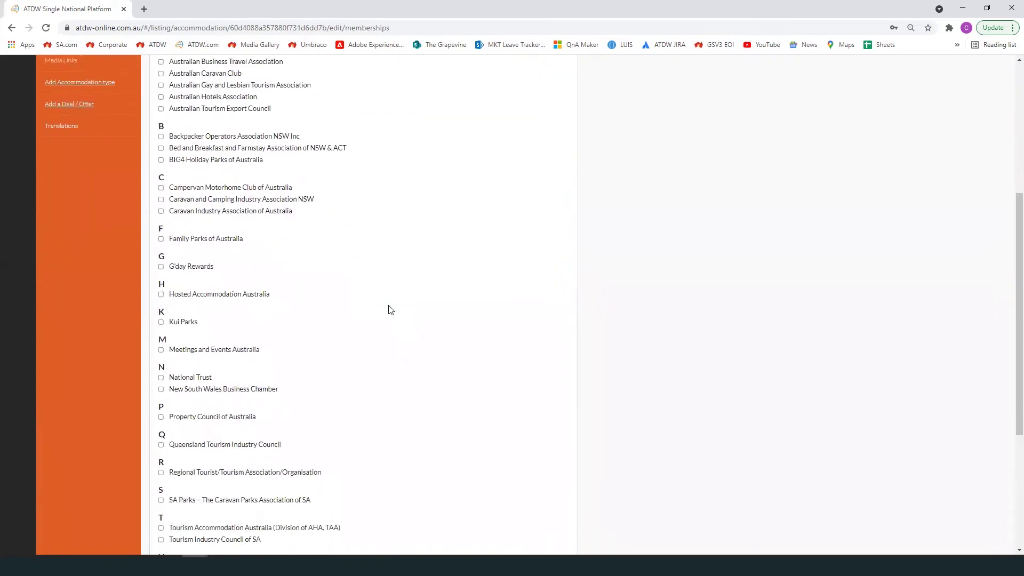
scroll(198, 138, "down", 2)
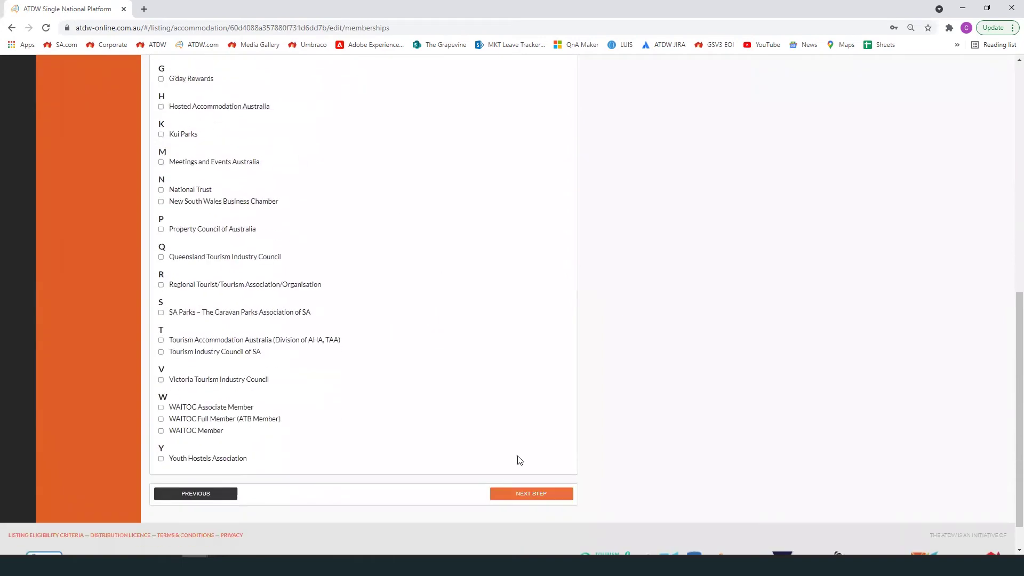
left_click(533, 490)
Step: Select an accreditation for the property and continue to social accounts
scroll(188, 280, "down", 2)
left_click(188, 280)
scroll(384, 343, "down", 5)
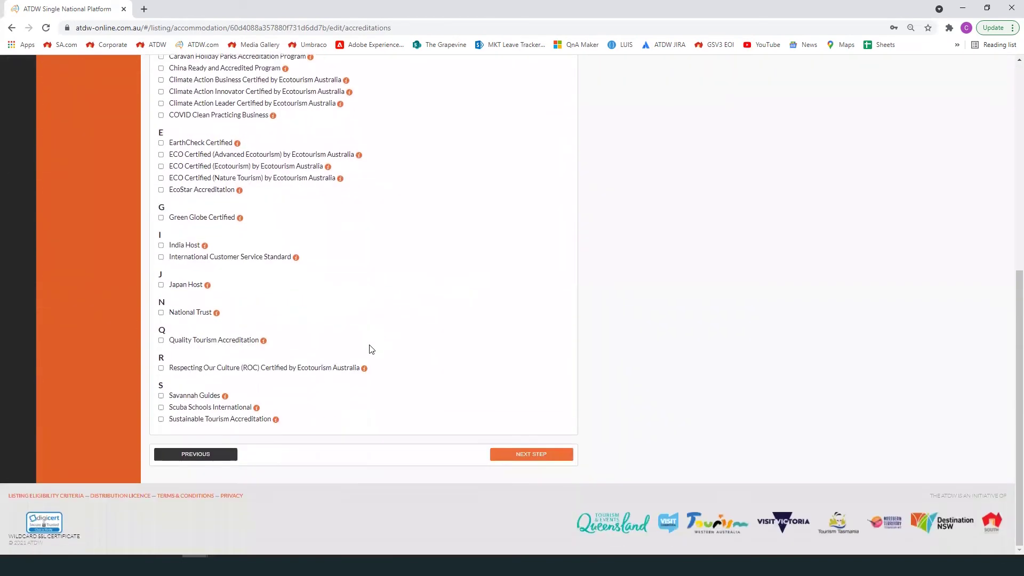
left_click(512, 460)
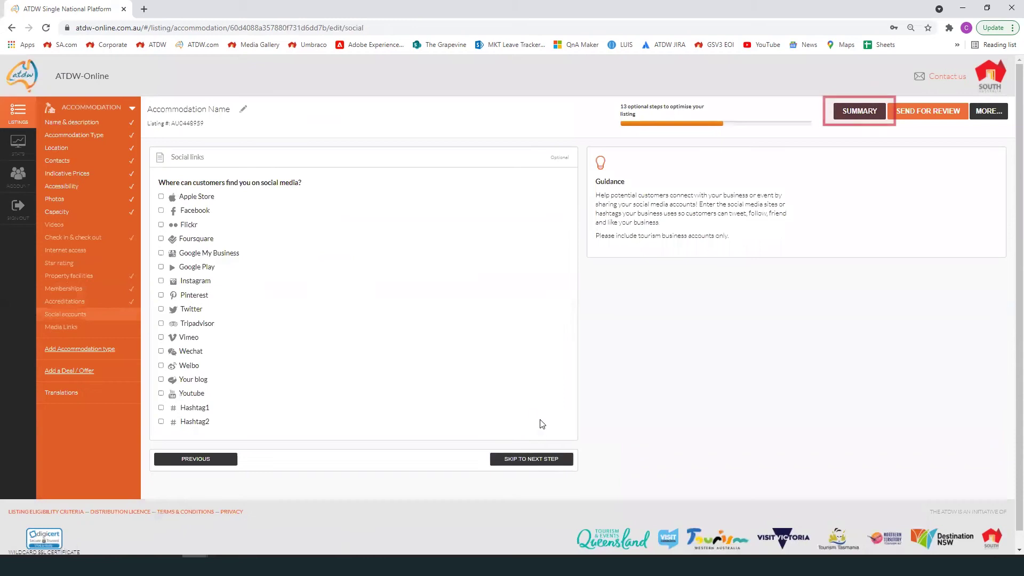
Step: Skip the social accounts section and open the listing's summary
left_click(536, 460)
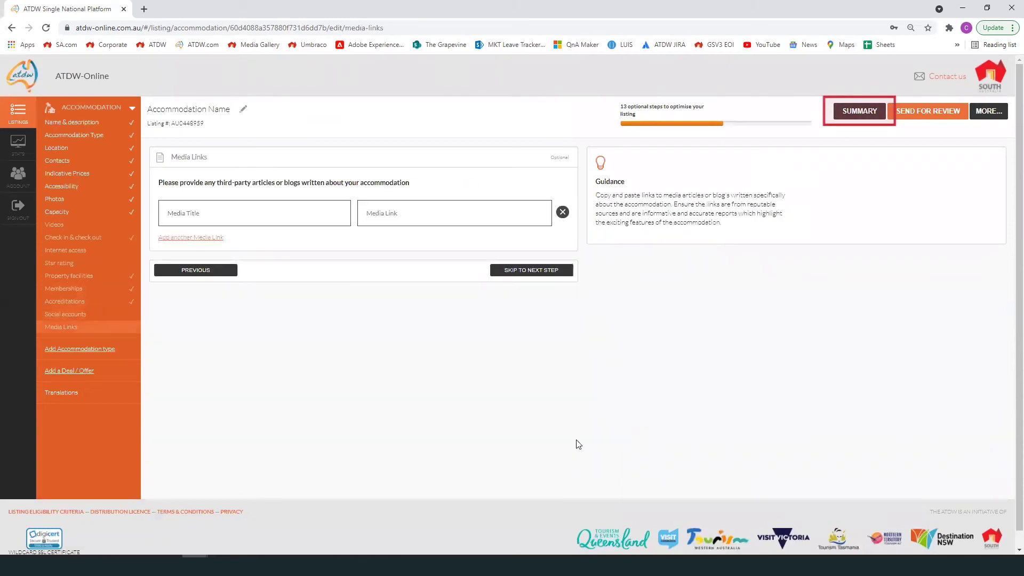
left_click(851, 115)
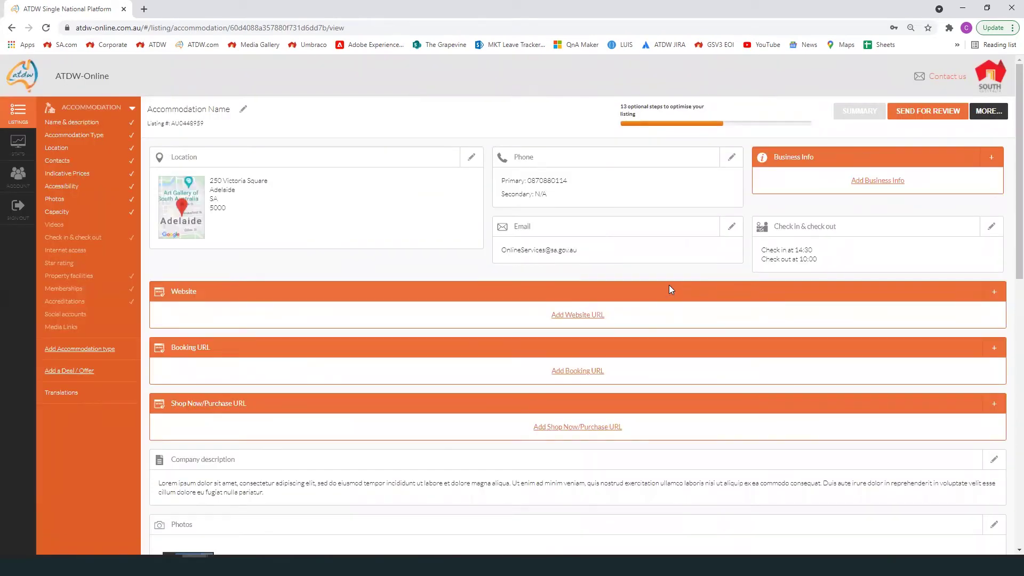
Step: Review the accommodation listing's summary for completed sections and optional sections still missing
scroll(670, 285, "down", 8)
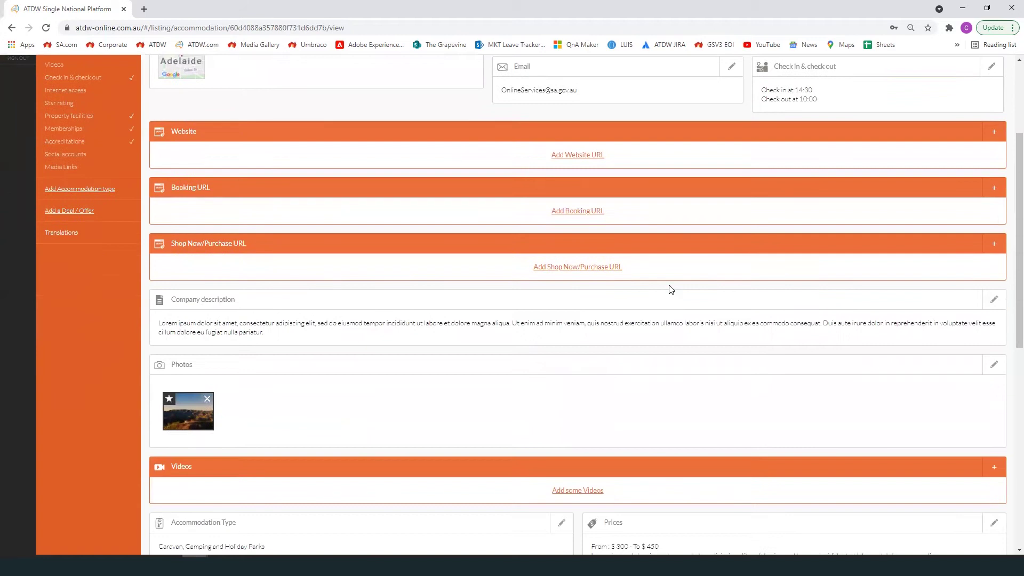
scroll(670, 288, "down", 4)
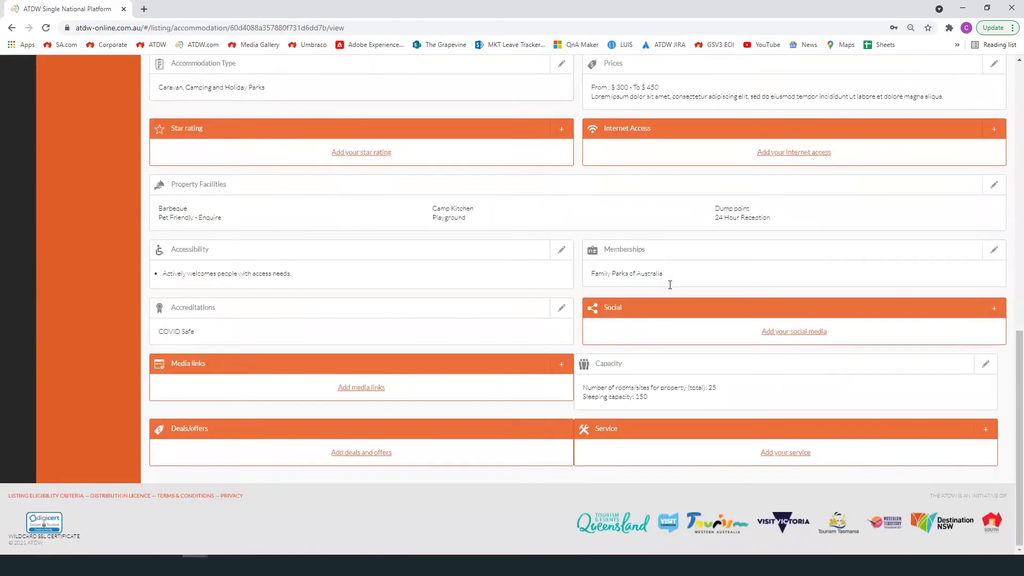
scroll(671, 289, "up", 9)
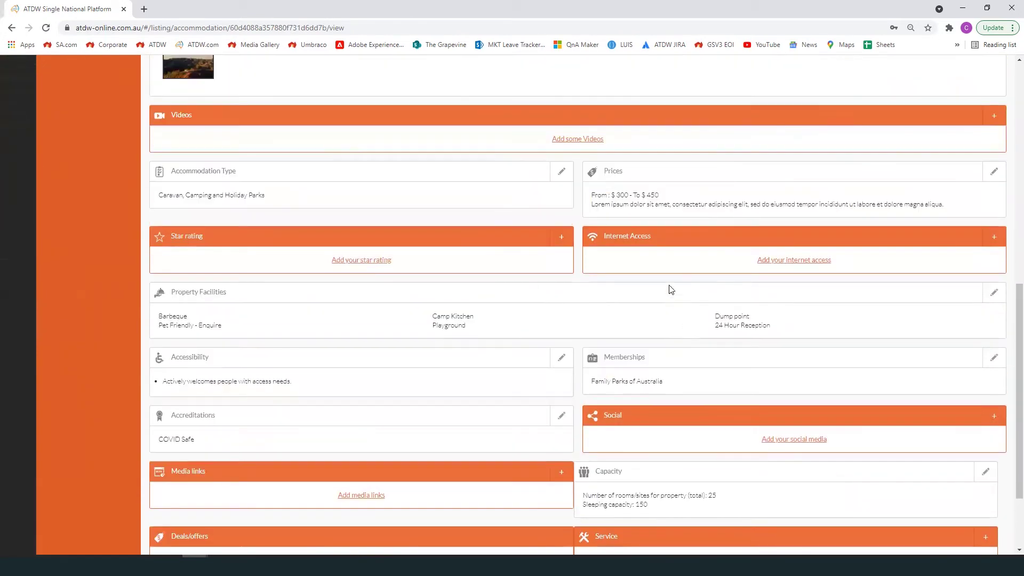
scroll(671, 290, "up", 4)
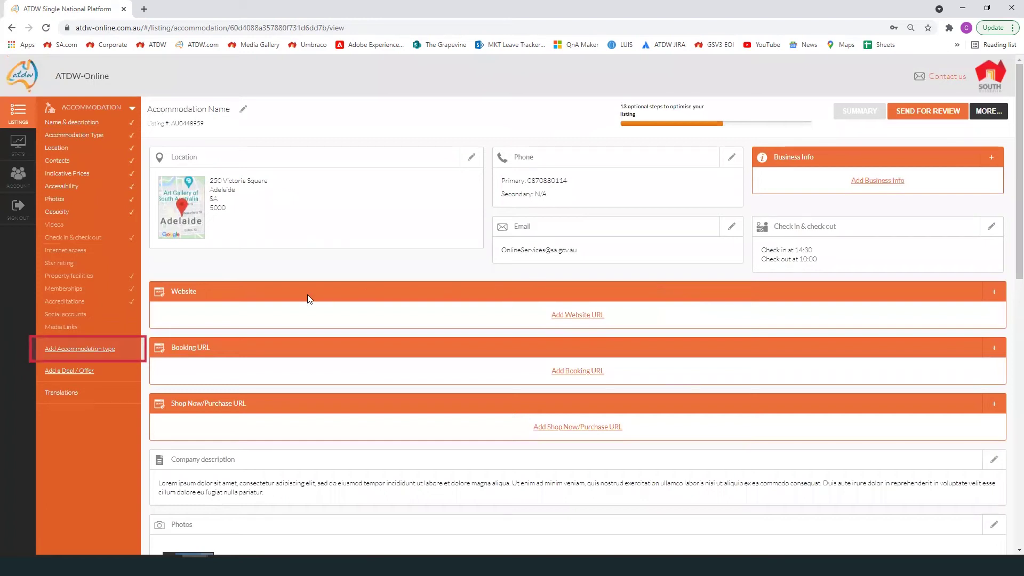
Step: Add a Caravan, Camping and Holiday Parks accommodation type and name its room "Cabin"
left_click(111, 351)
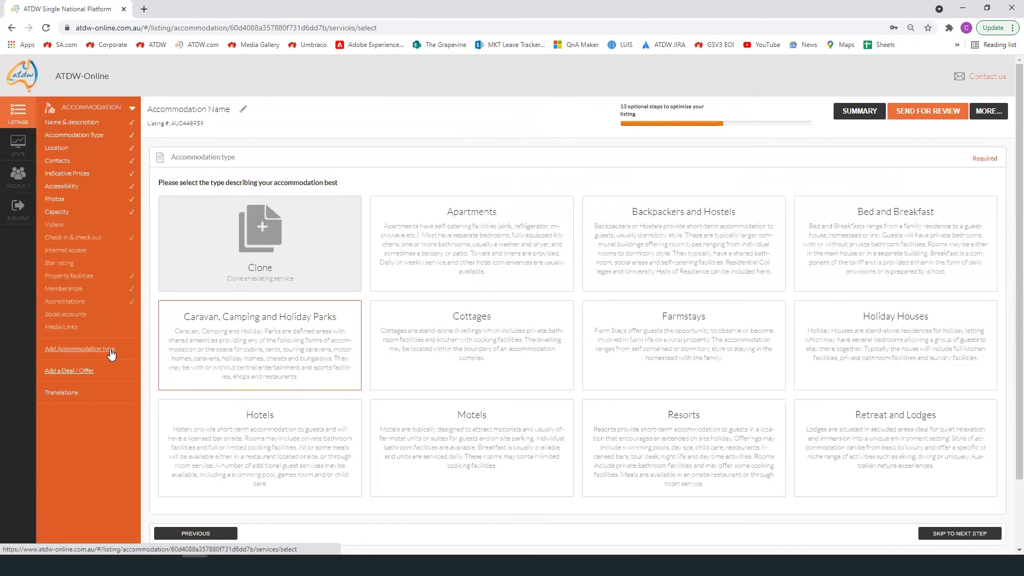
left_click(272, 349)
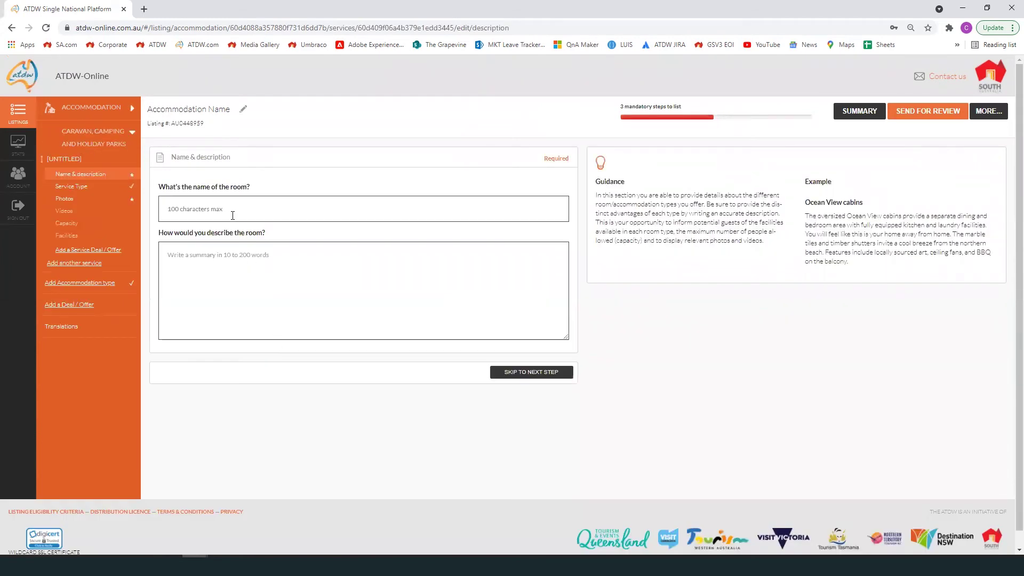
left_click(233, 215)
type("Cabin")
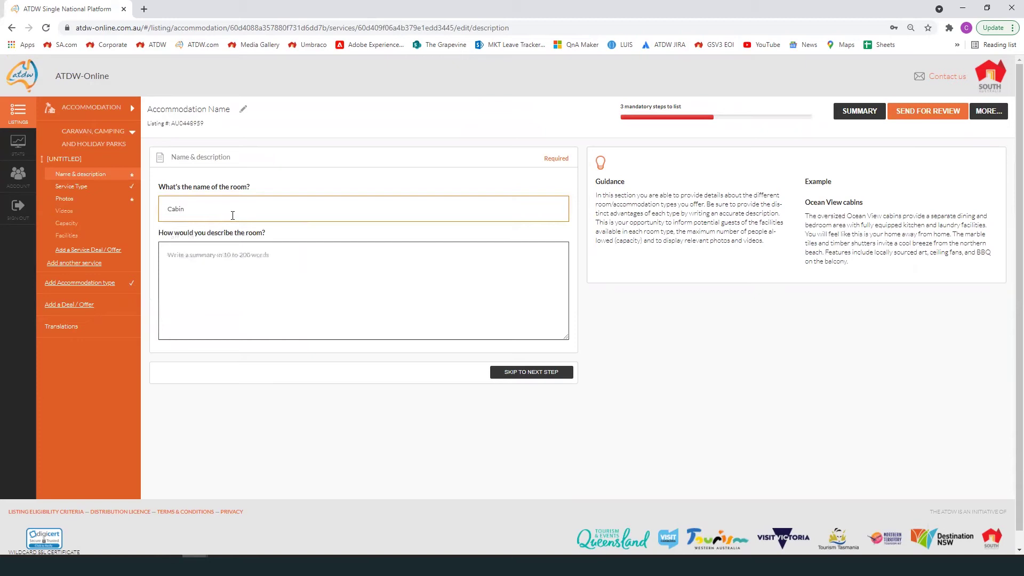
Step: Describe the room with the "Lorem ipsum dolor sit amet" sentence repeated three times and continue to the photos
left_click(234, 255)
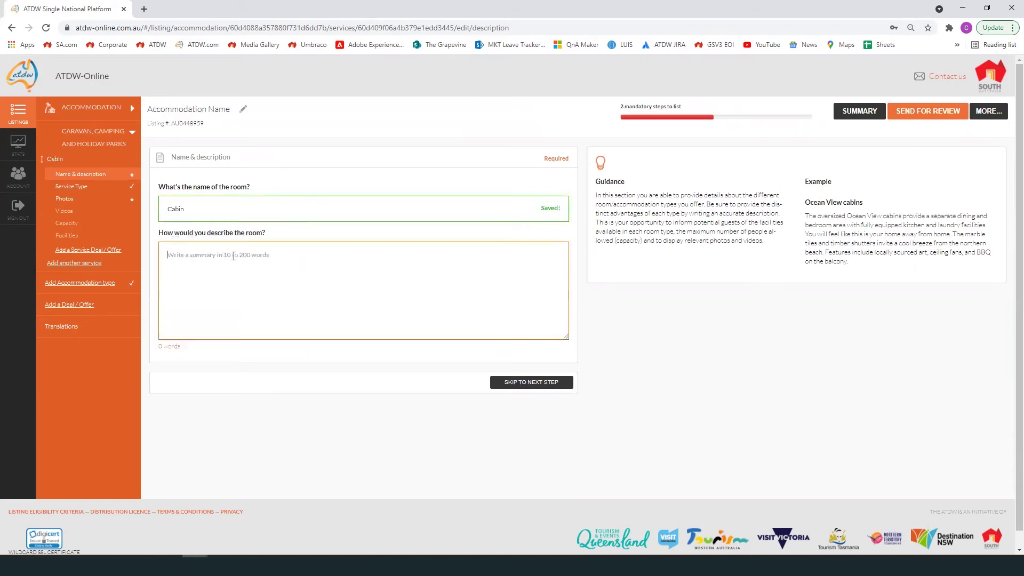
type("Lorem ipsum dolor sit amet, consectetur adipiscing elit, sed do eiusmod tempor incididunt ut labore et dolore magna aliqua.")
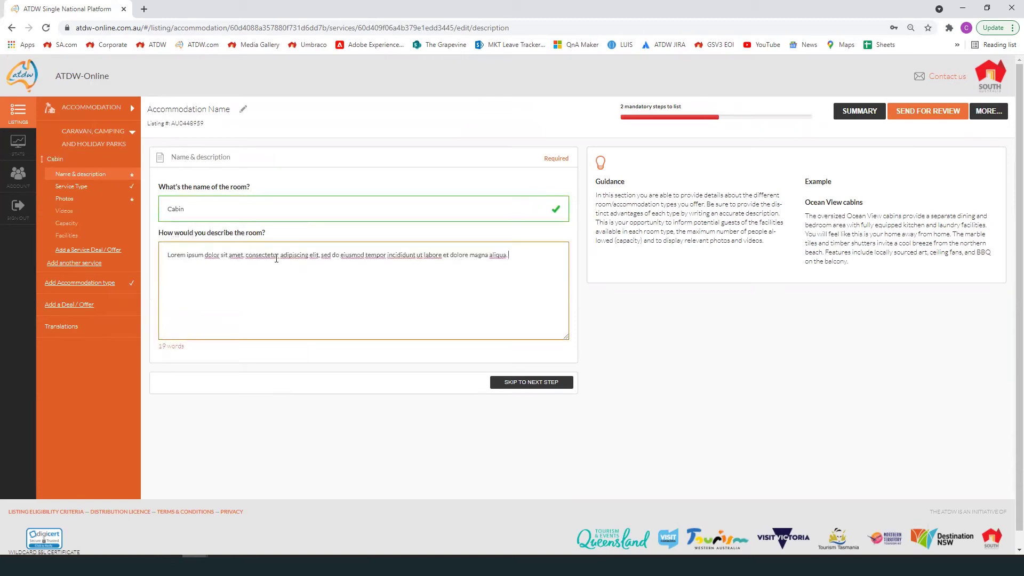
type("Lorem ipsum dolor sit amet, consectetur adipiscing elit, sed do eiusmod tempor incididunt ut labore et dolore magna aliqua.")
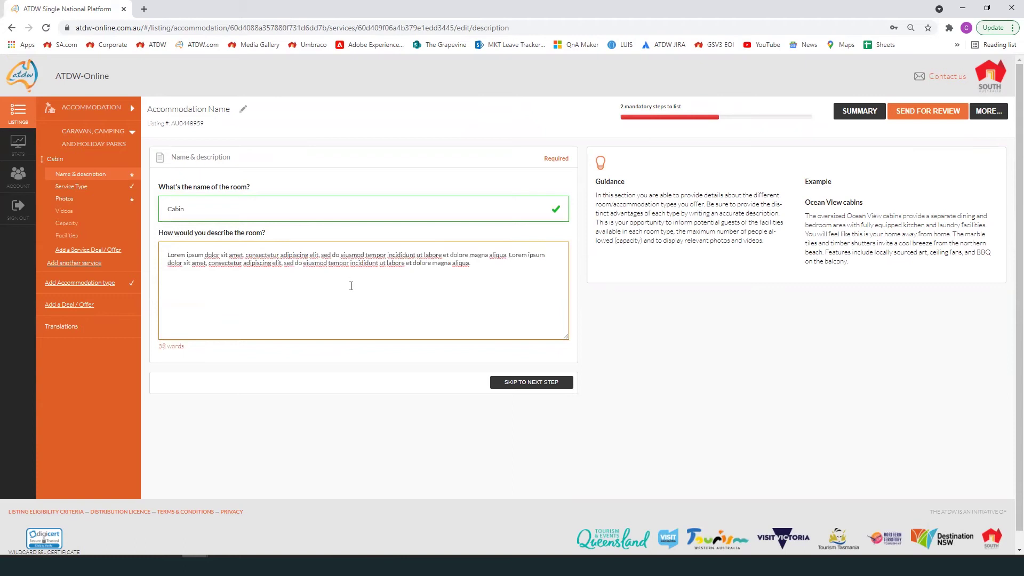
type("Lorem ipsum dolor sit amet, consectetur adipiscing elit, sed do eiusmod tempor incididunt ut labore et dolore magna aliqua.")
left_click(621, 332)
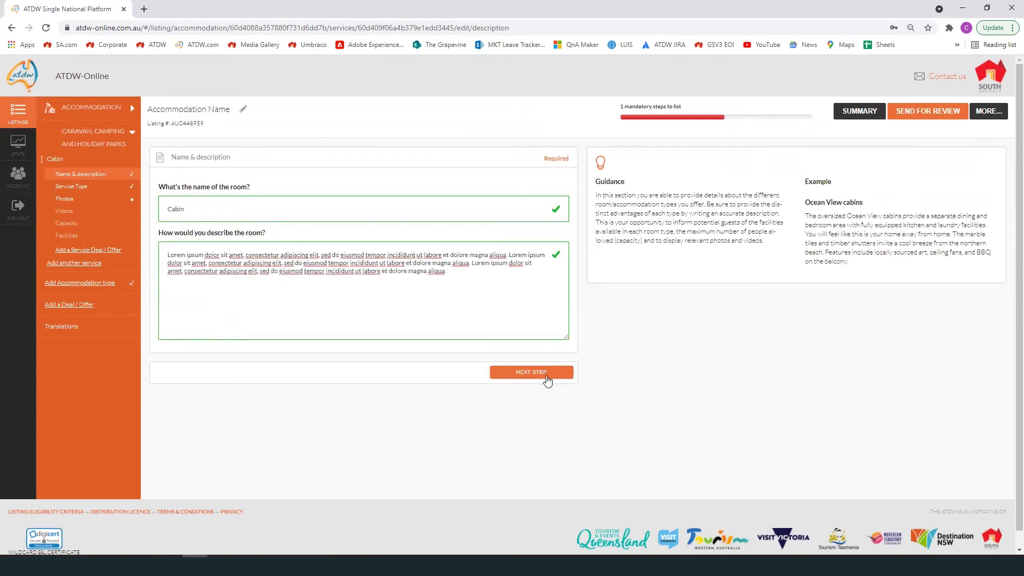
left_click(544, 374)
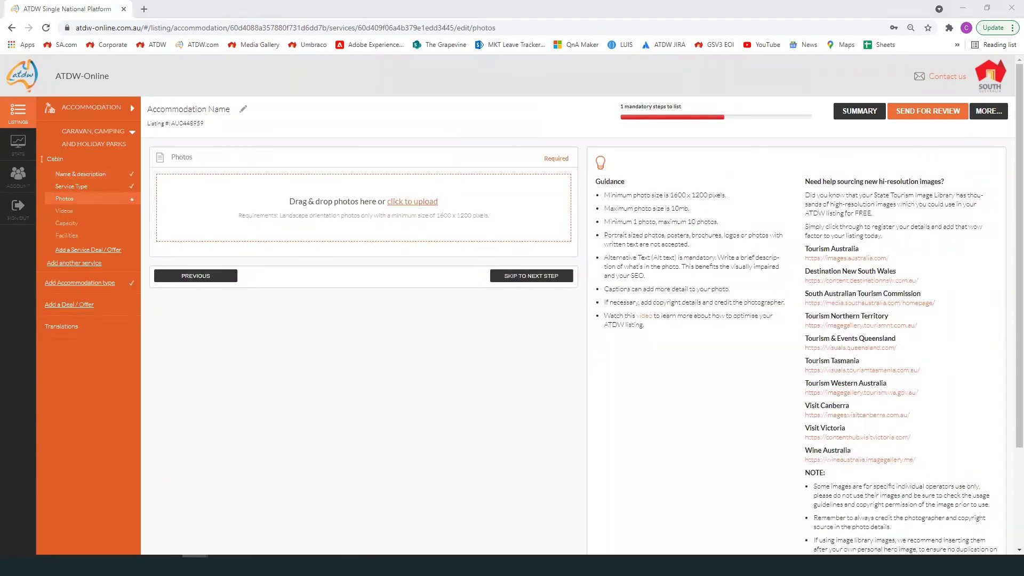
Step: Upload a photo for the Cabin room, complete its photo details, and skip the videos section
left_click_drag(343, 217, 343, 235)
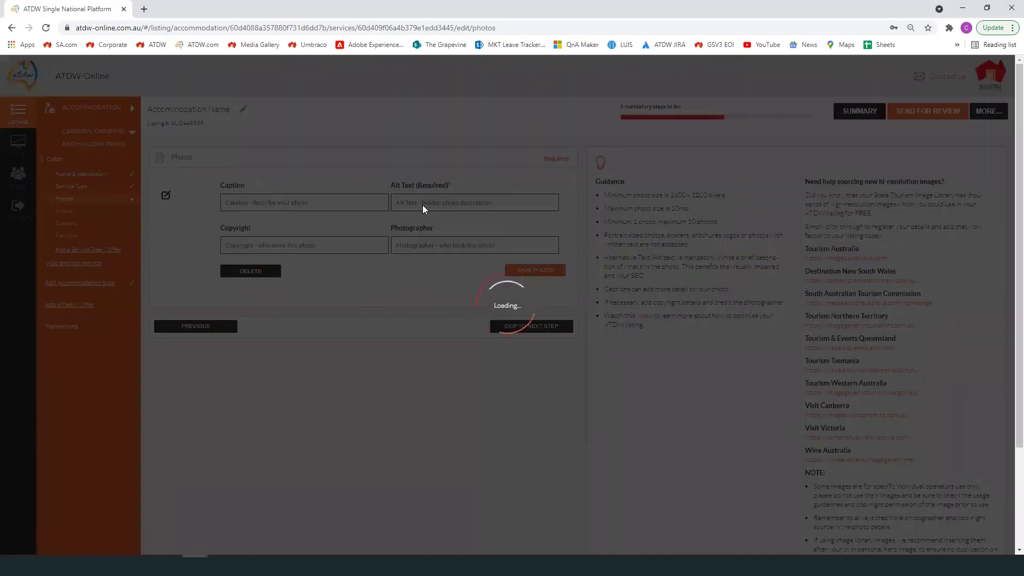
left_click(423, 205)
left_click(480, 226)
left_click(475, 245)
left_click(427, 258)
Step: Set the Cabin room's maximum capacity to 6 and continue to its facilities
left_click(304, 245)
left_click(277, 258)
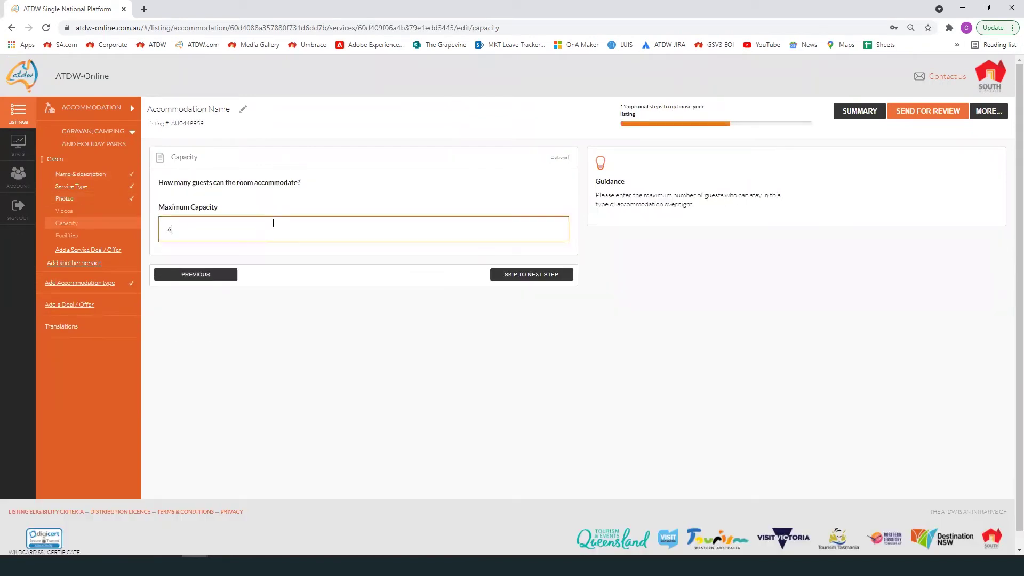
left_click(533, 276)
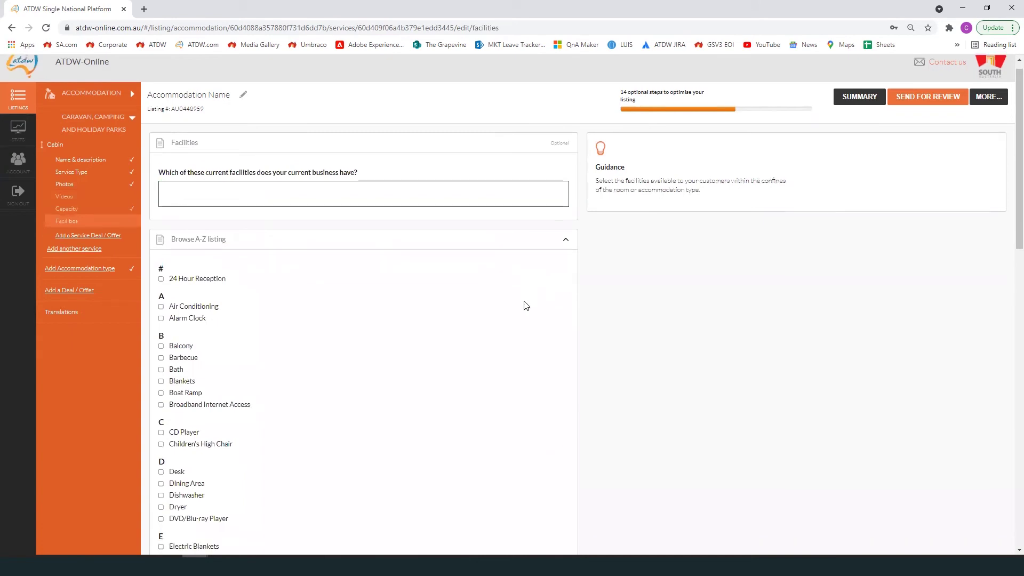
Step: Select Desk, Dining Area and DVD/Blu-ray Player as facilities for the Cabin room
scroll(512, 314, "down", 2)
scroll(355, 350, "down", 3)
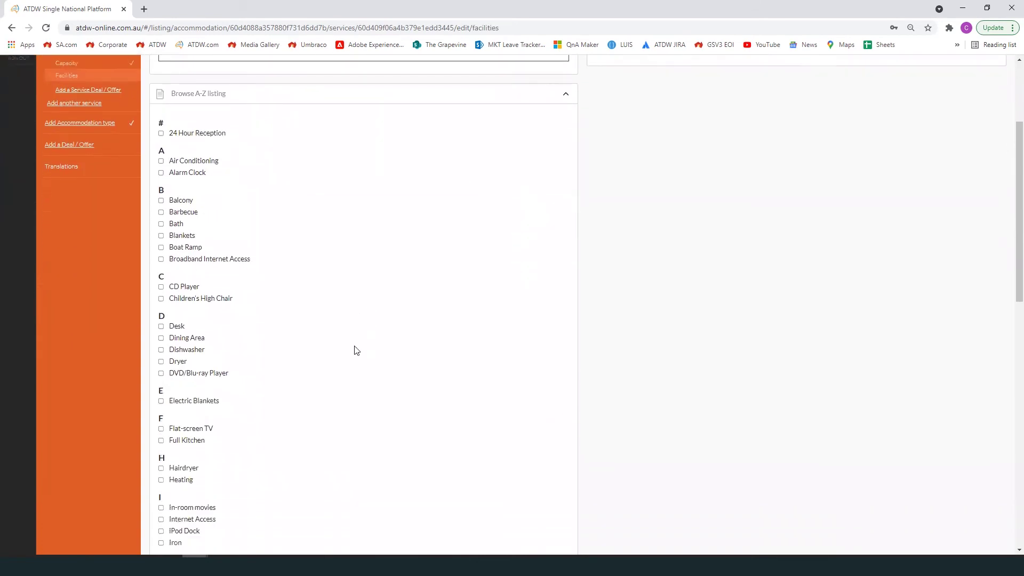
left_click(189, 219)
left_click(189, 219)
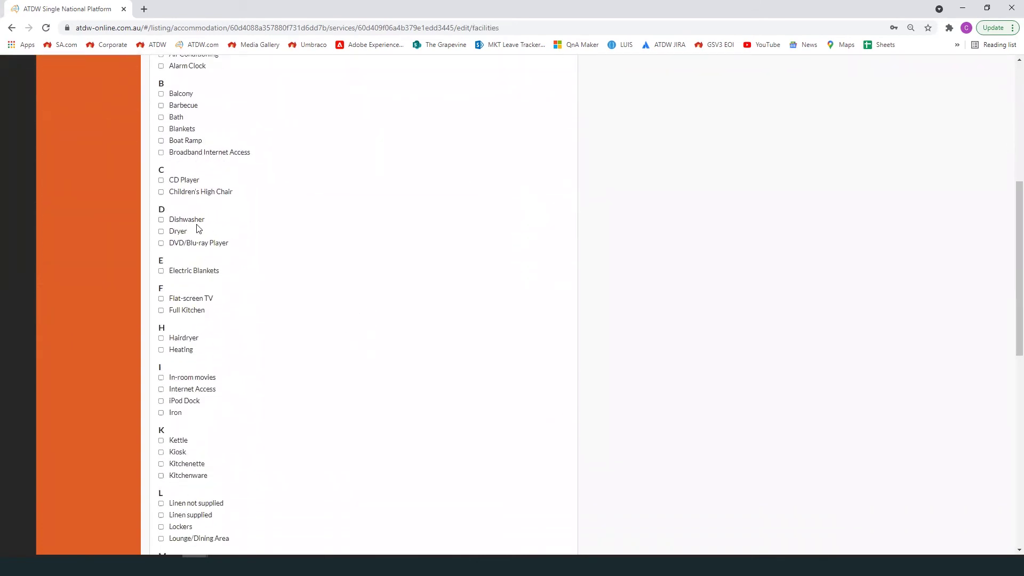
scroll(201, 212, "down", 1)
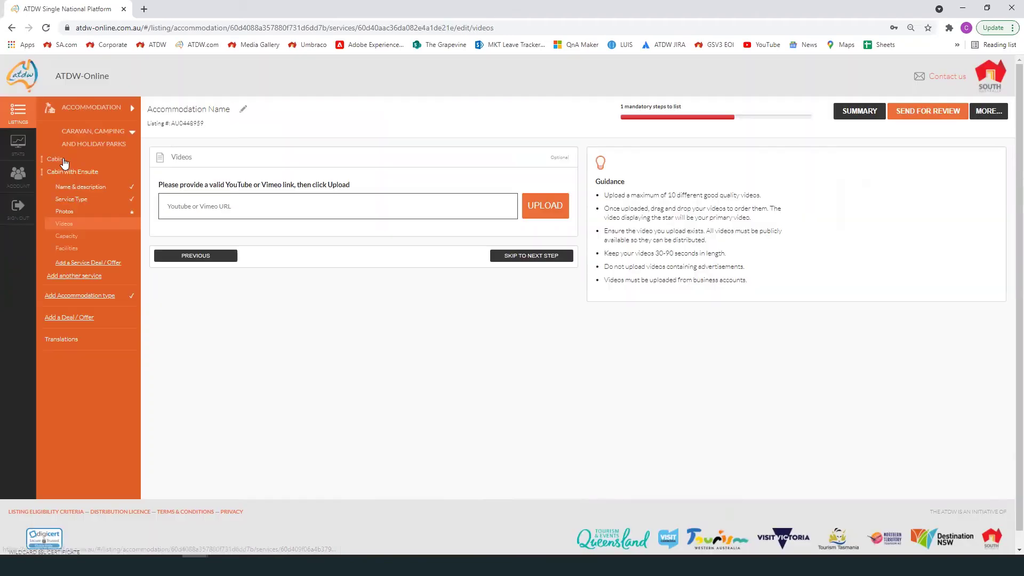
Step: Open the Cabin service and review the details in its own summary
left_click(55, 159)
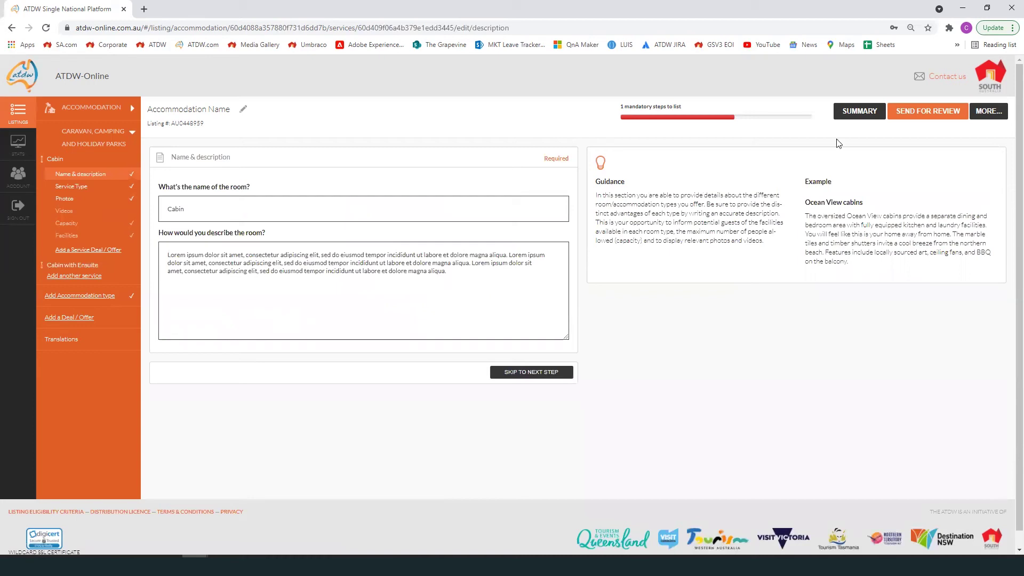
left_click(851, 115)
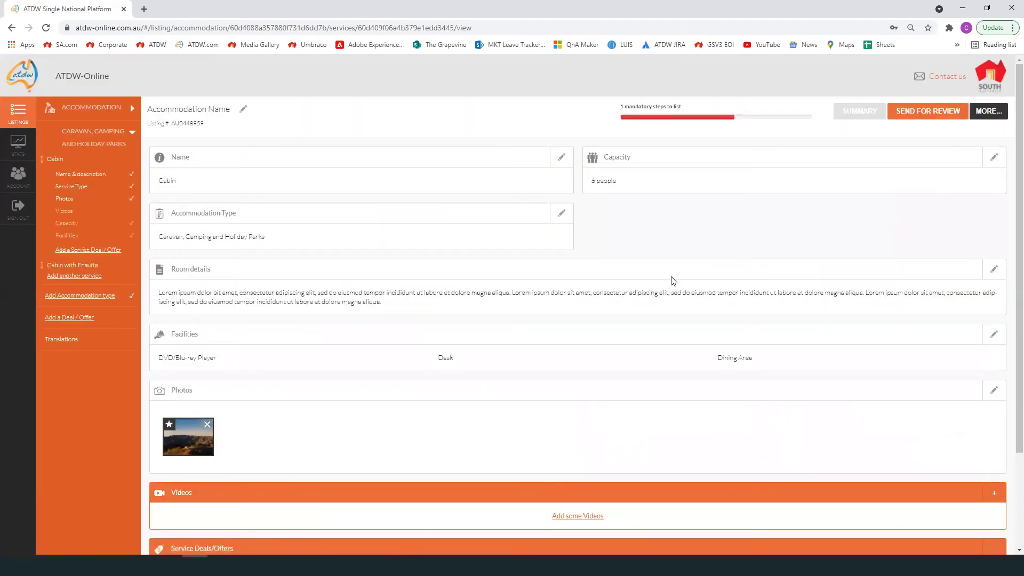
scroll(673, 281, "down", 2)
scroll(640, 283, "up", 2)
Step: Return to the main accommodation listing's name and description, and open the overall listing summary
left_click(83, 113)
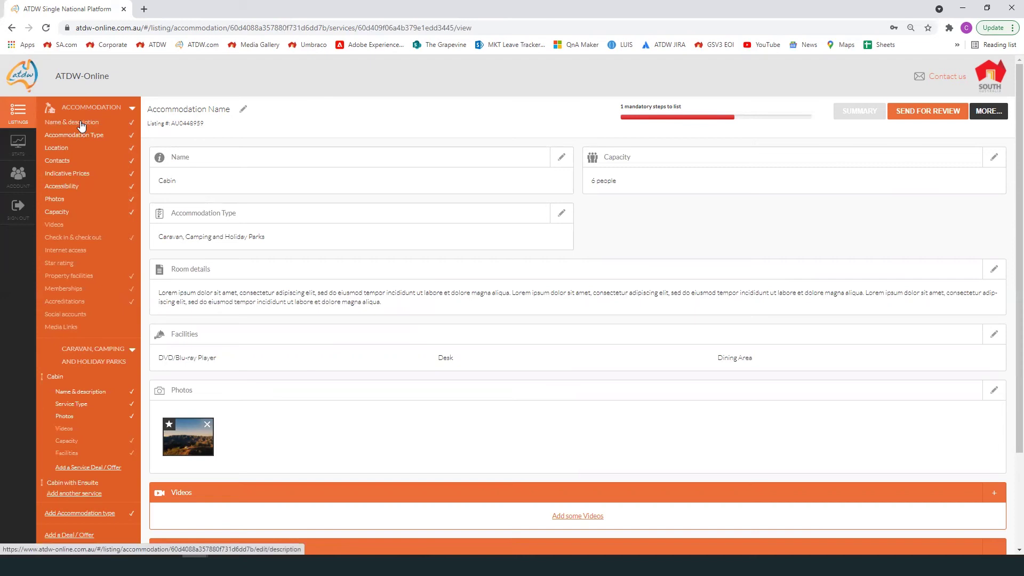
left_click(81, 123)
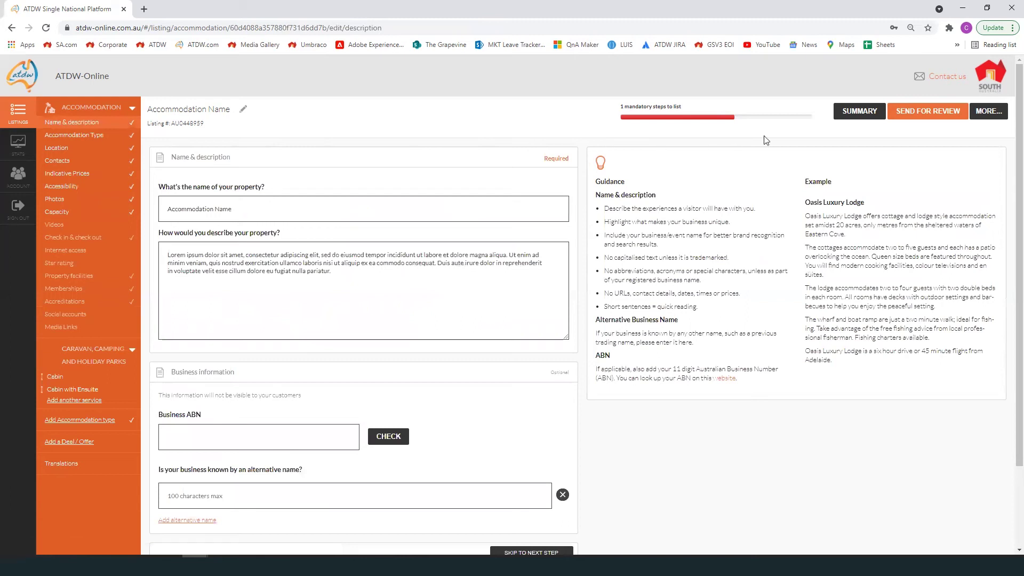
left_click(844, 122)
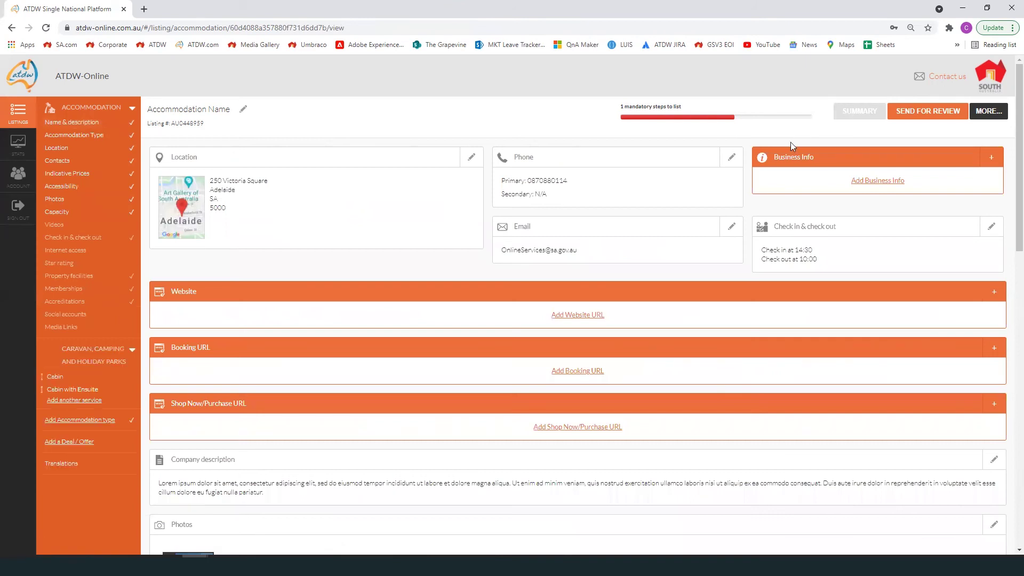
Step: Delete the Cabin with Ensuite service from the listing's summary and confirm the deletion
scroll(787, 150, "down", 3)
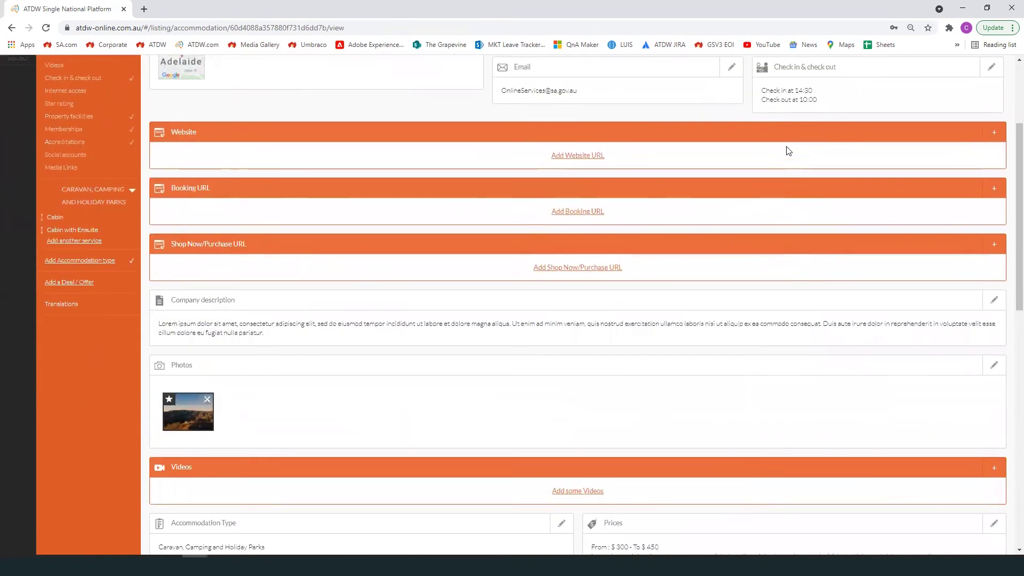
scroll(770, 169, "down", 6)
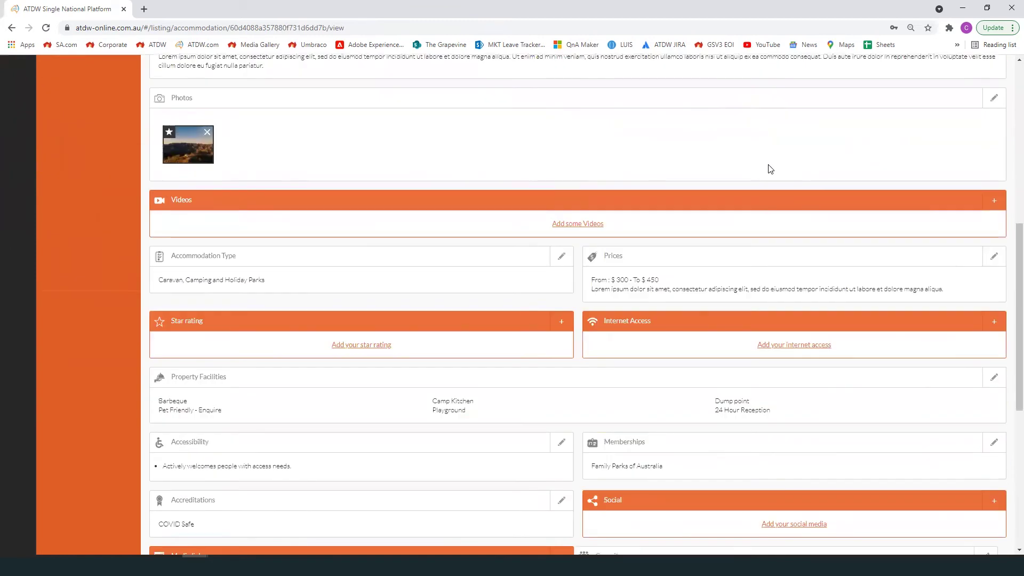
scroll(768, 169, "down", 5)
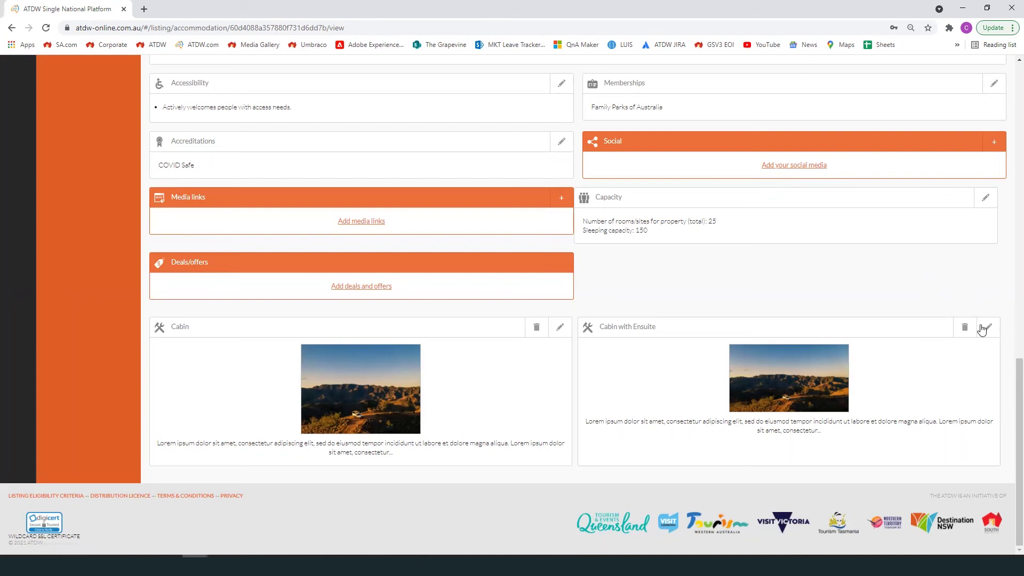
left_click(965, 329)
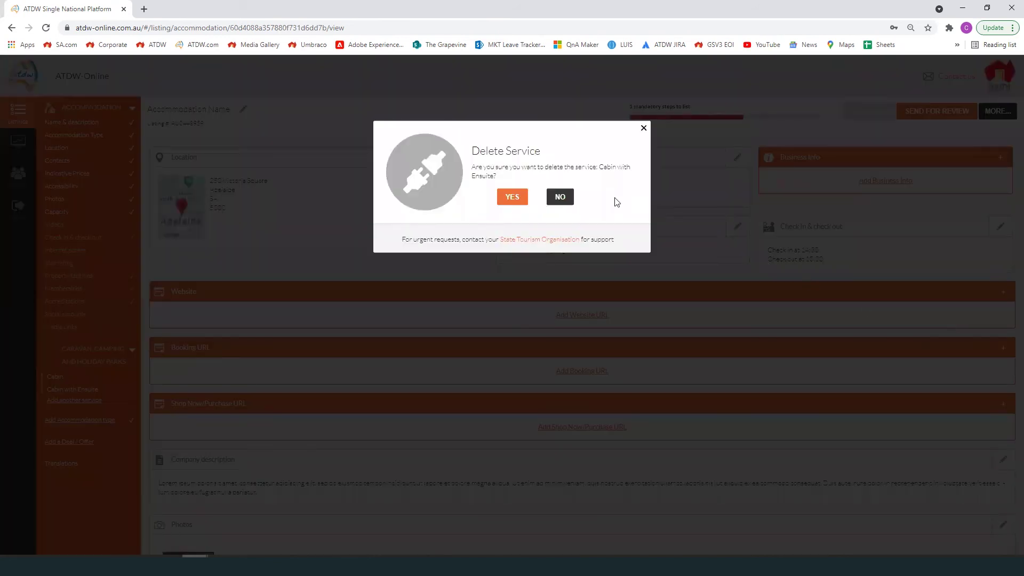
left_click(507, 198)
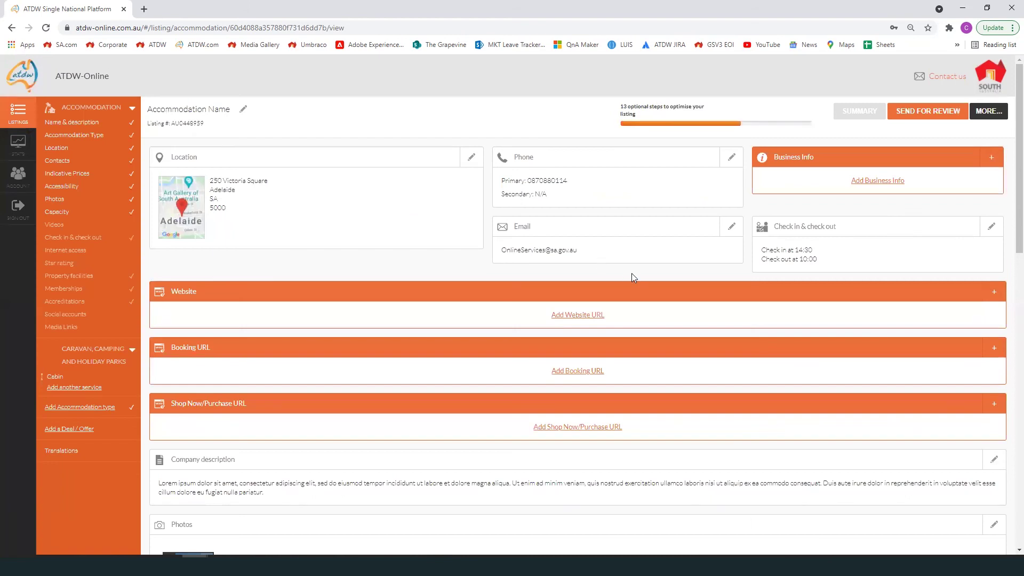
Step: Check the listing's summary for the remaining services and the rest of its sections
scroll(631, 273, "down", 4)
scroll(631, 273, "down", 5)
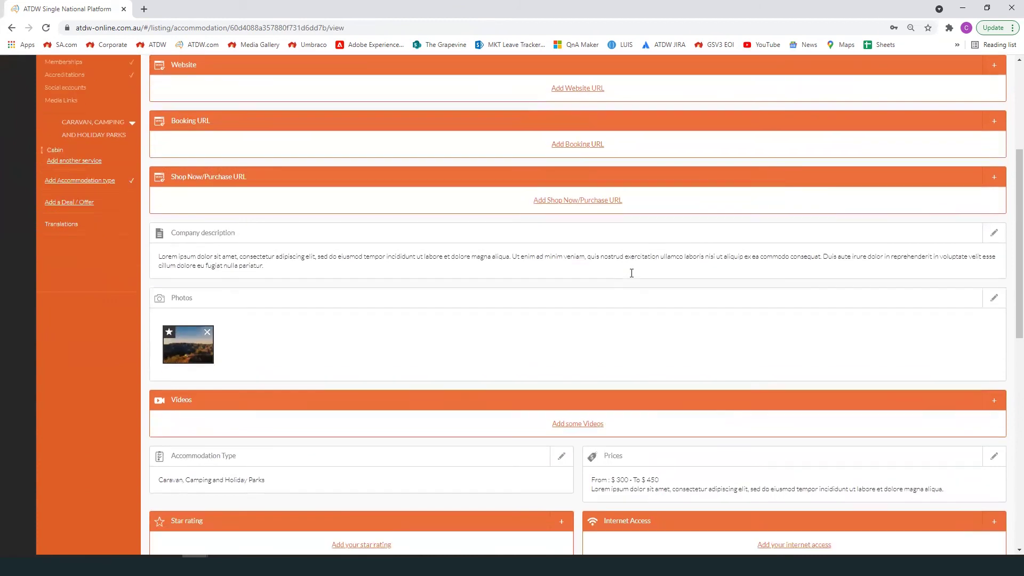
scroll(631, 273, "down", 6)
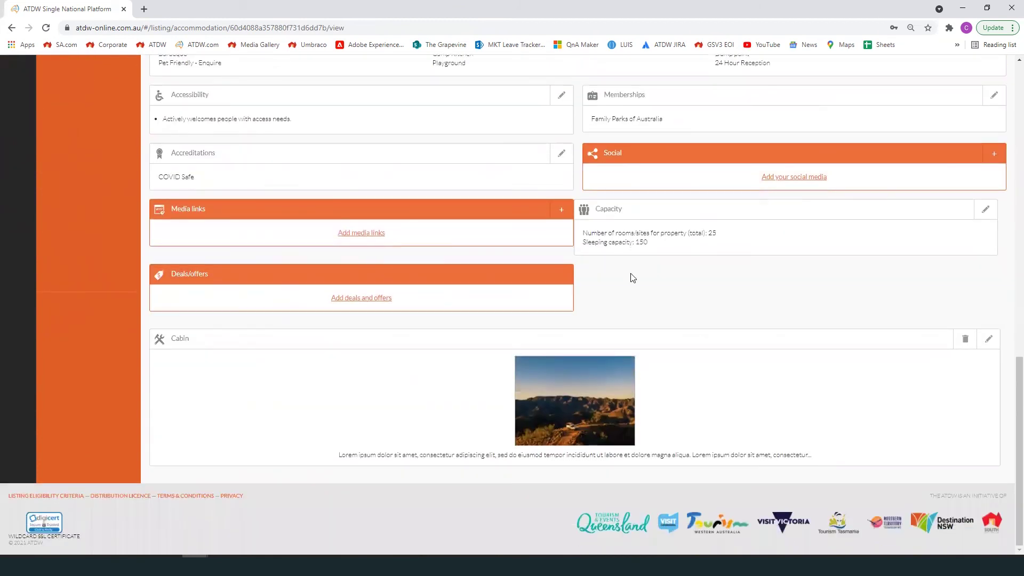
scroll(633, 278, "up", 6)
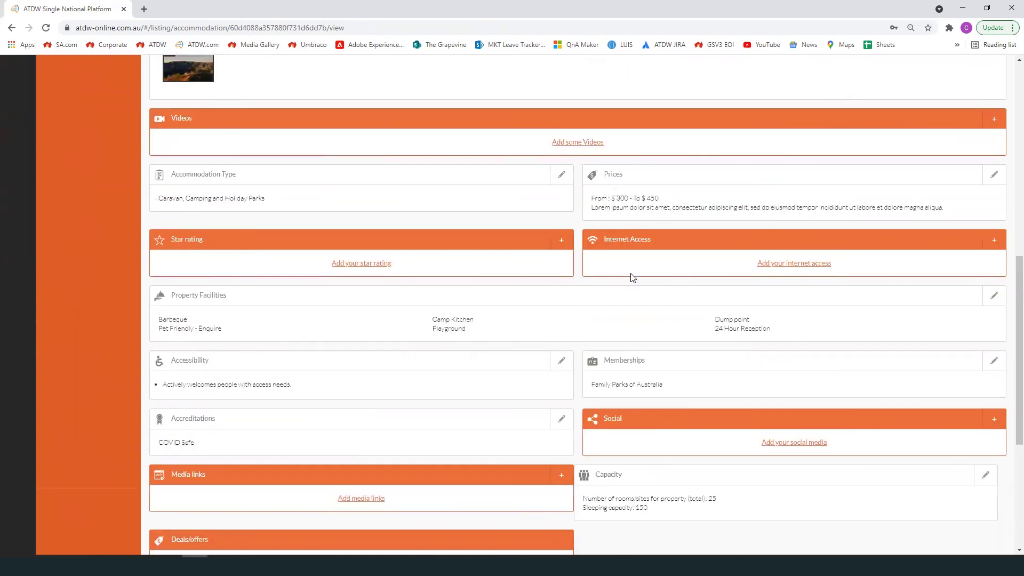
scroll(630, 273, "up", 6)
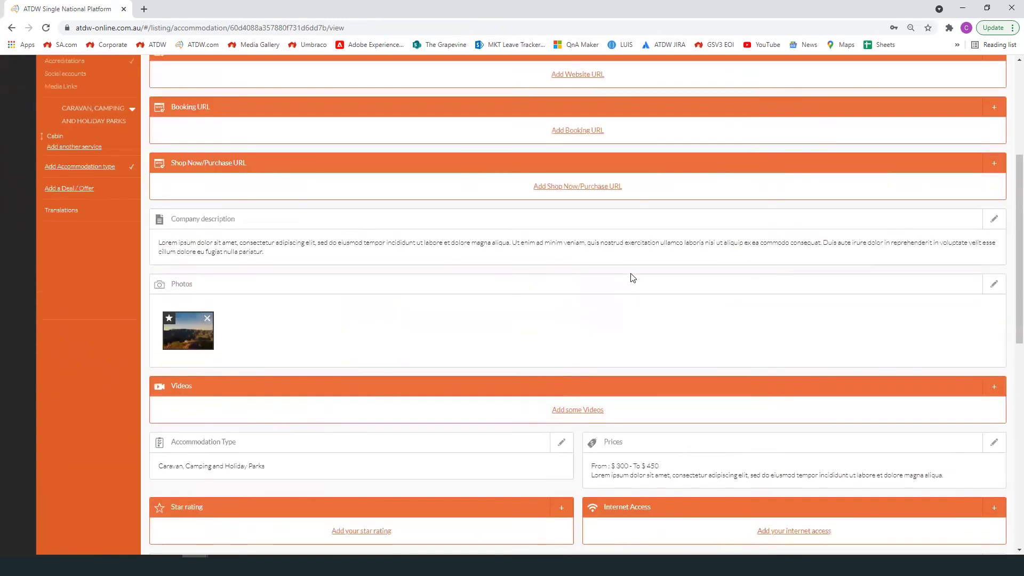
scroll(631, 277, "up", 3)
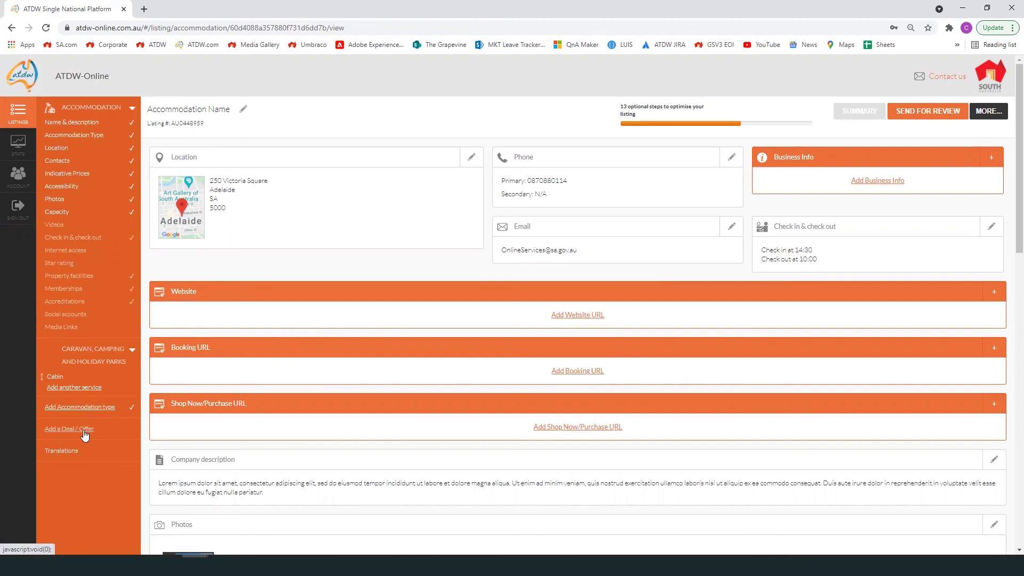
Step: Open the Cabin service from the listing's Caravan, Camping and Holiday Parks section
left_click(87, 379)
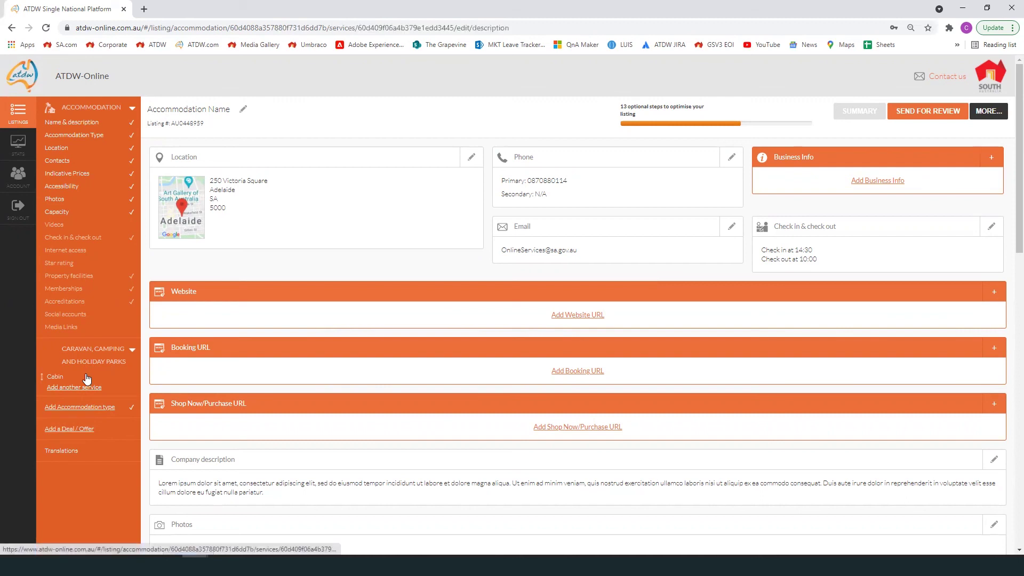